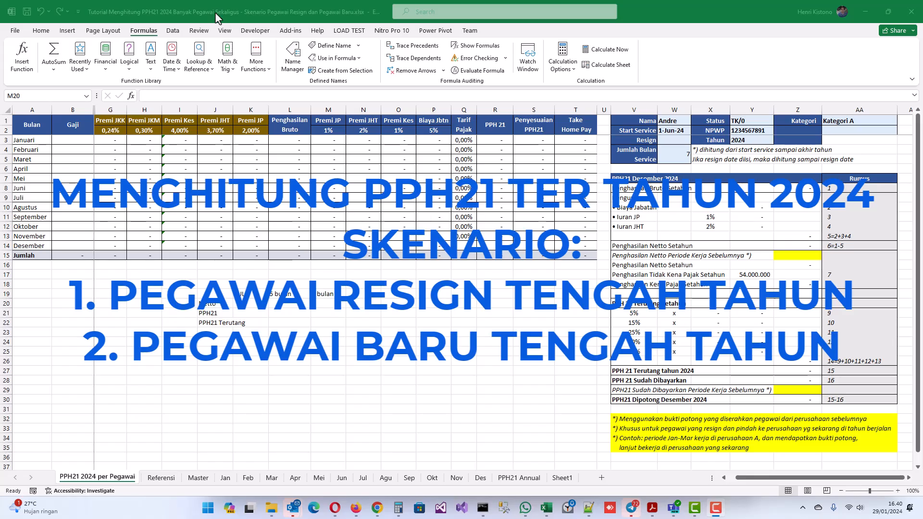
Examine the employee data block and the VLOOKUP formula behind the Kategori value in AA1.
left_click(218, 17)
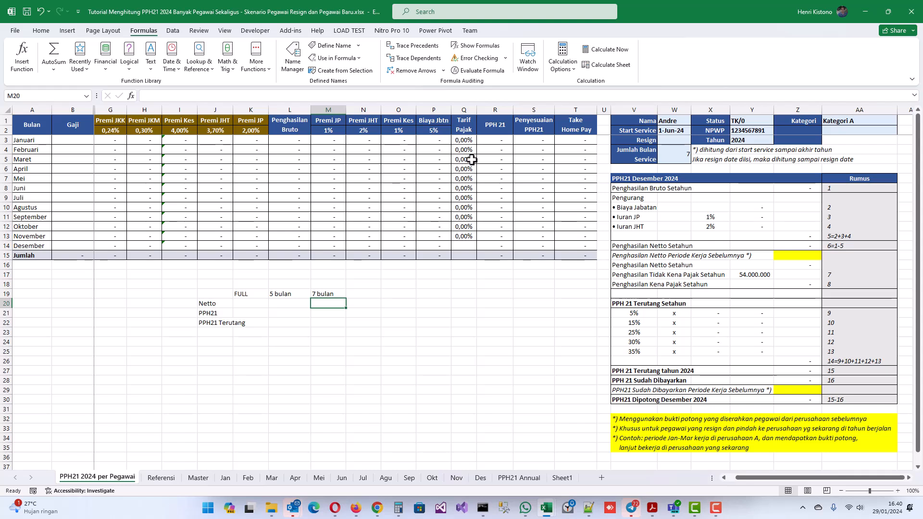
mouse_move(627, 121)
left_mouse_down()
mouse_move(813, 131)
mouse_move(839, 159)
left_mouse_up()
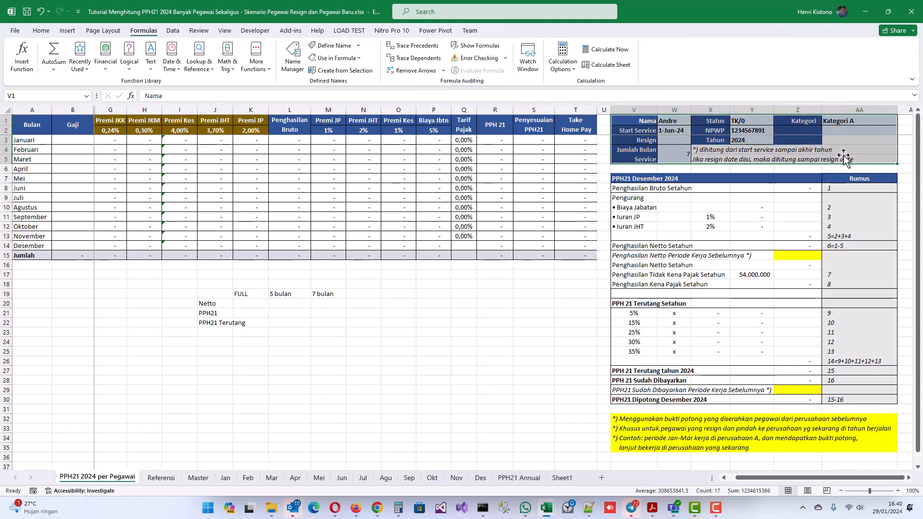
left_click(753, 124)
left_click(828, 121)
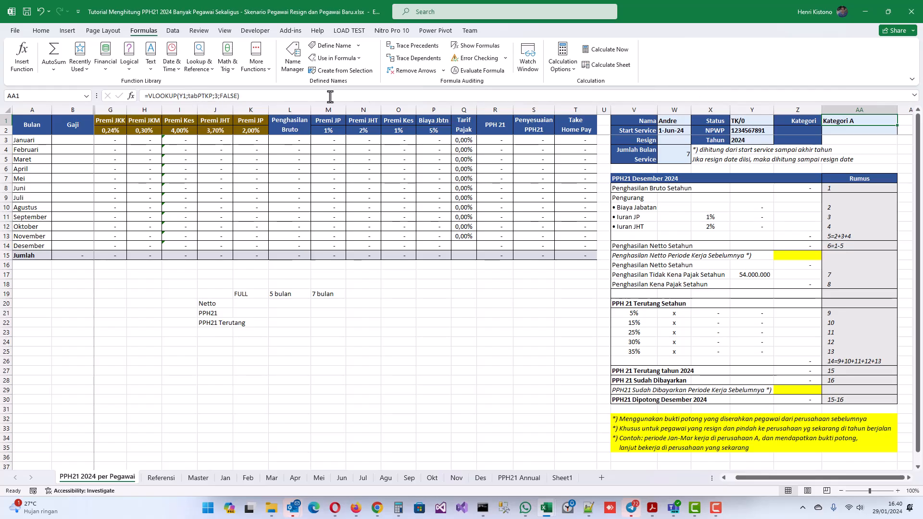
left_click_drag(212, 95, 191, 96)
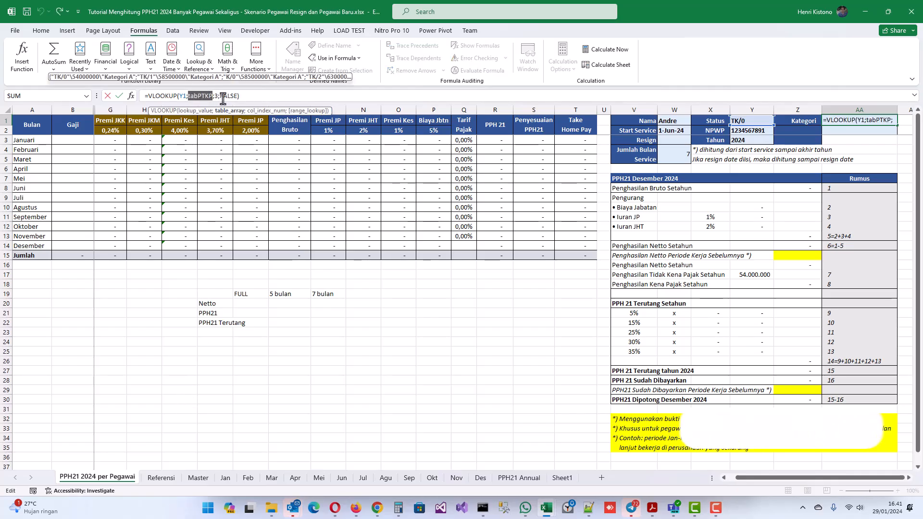
left_click(253, 96)
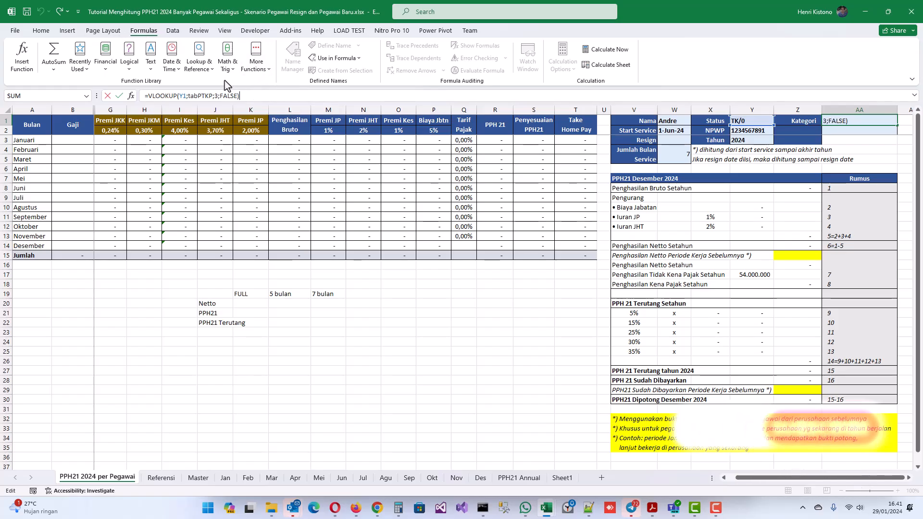
key("Escape")
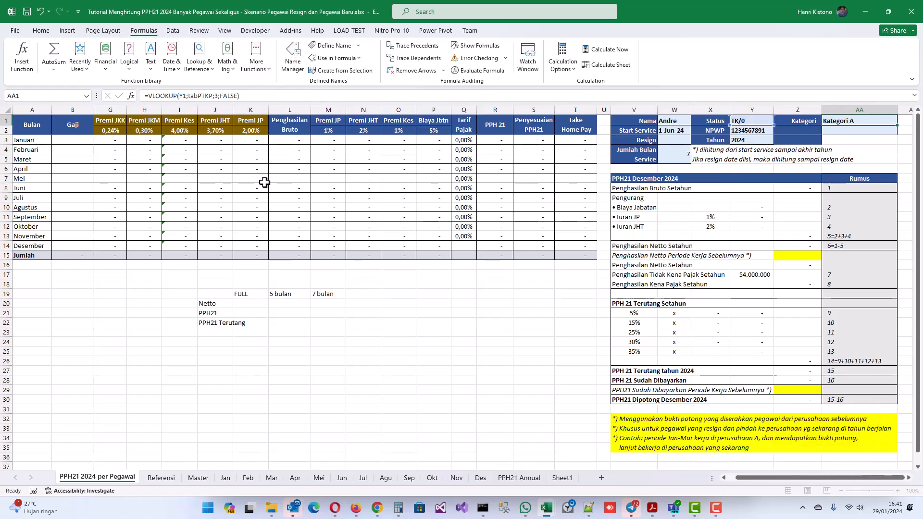
Check in the defined names which range tabPTKP refers to, widening the Value column for reading.
left_click(291, 57)
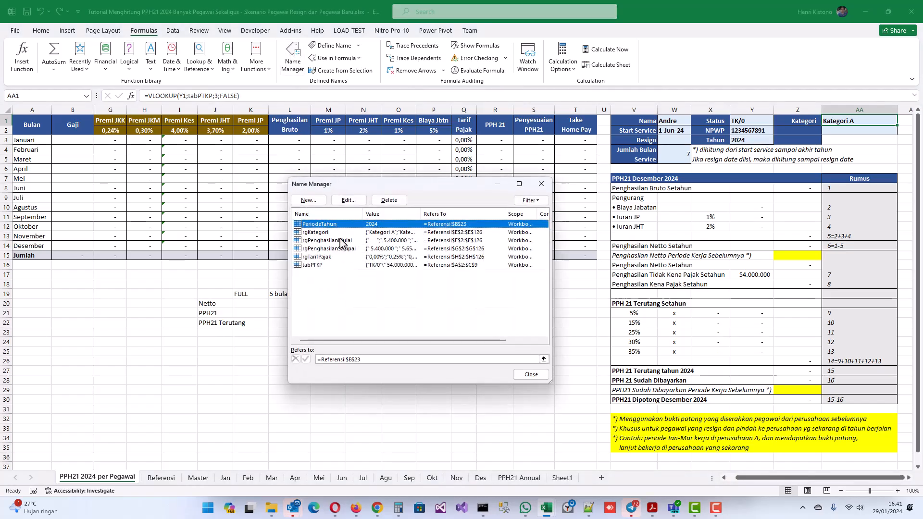
left_click(320, 265)
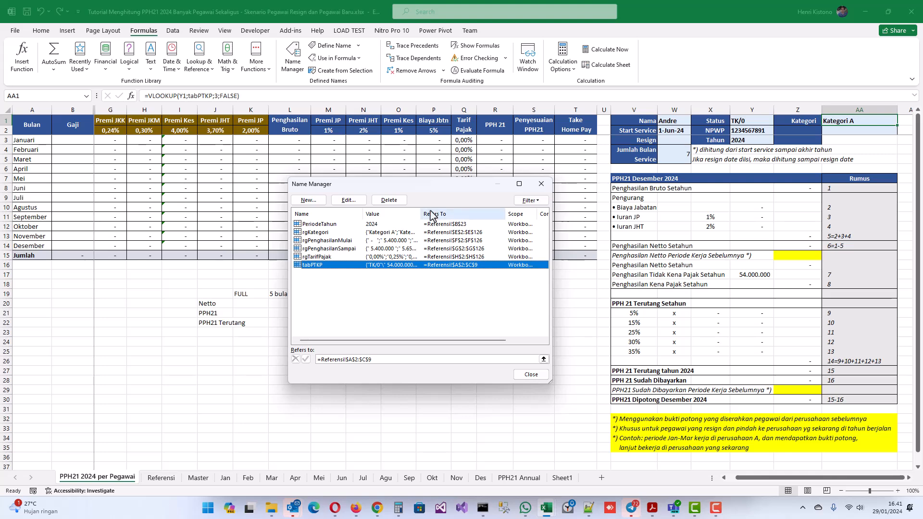
left_click_drag(421, 213, 433, 213)
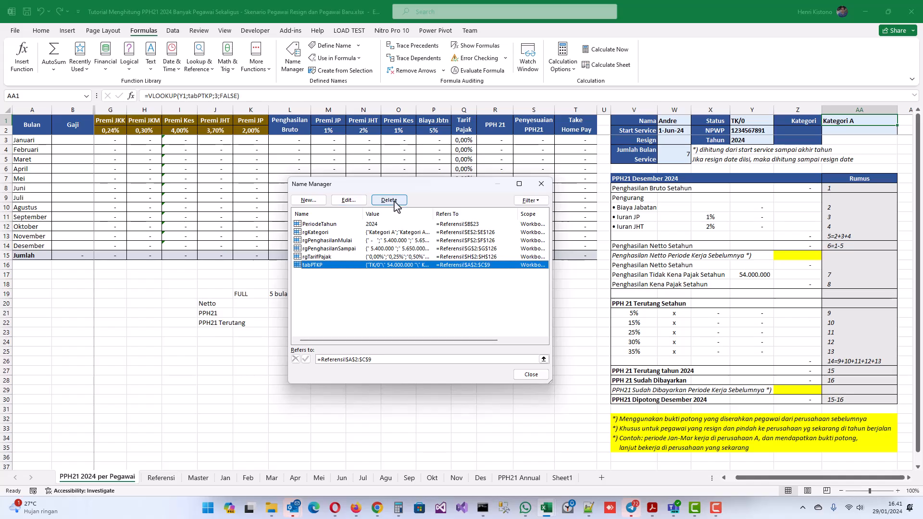
left_click(531, 375)
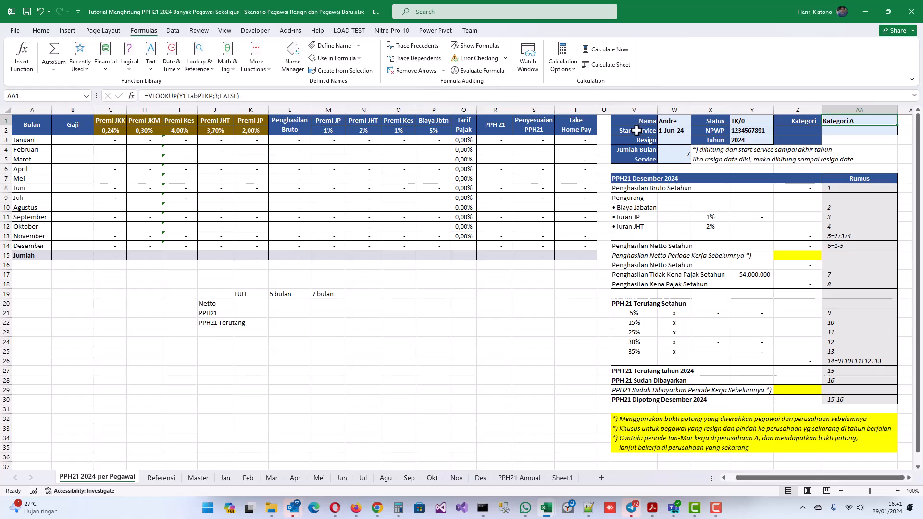
Review the Start Service, Resign and Jumlah Bulan Service cells and the two rows for the previous employment period.
left_click(655, 131)
left_click_drag(655, 130, 660, 130)
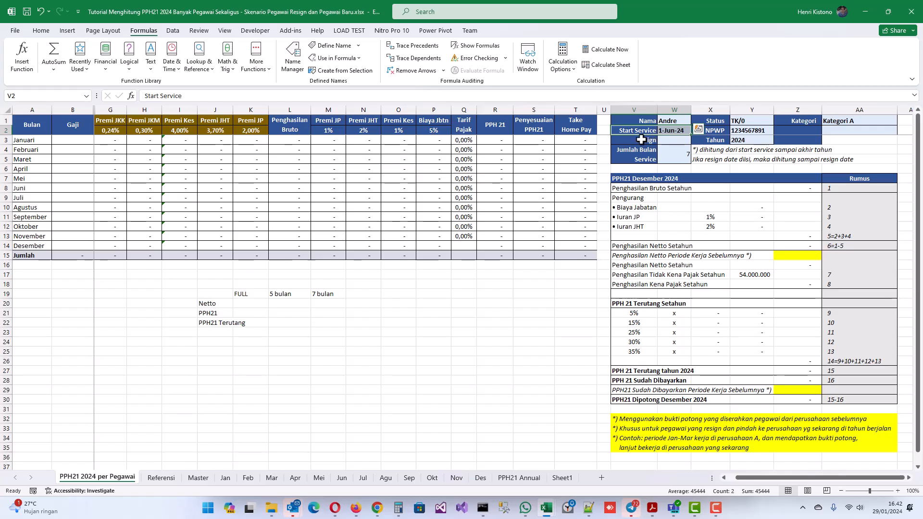
left_click(668, 140)
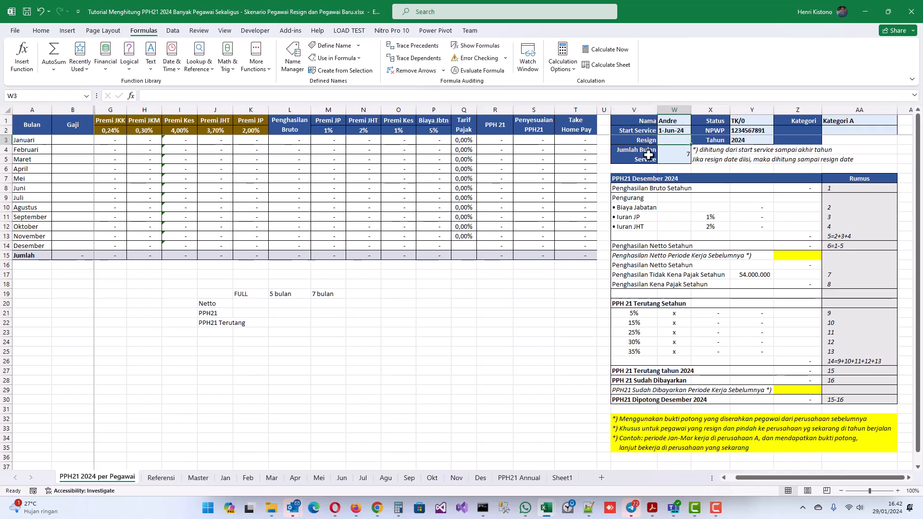
left_click(673, 157)
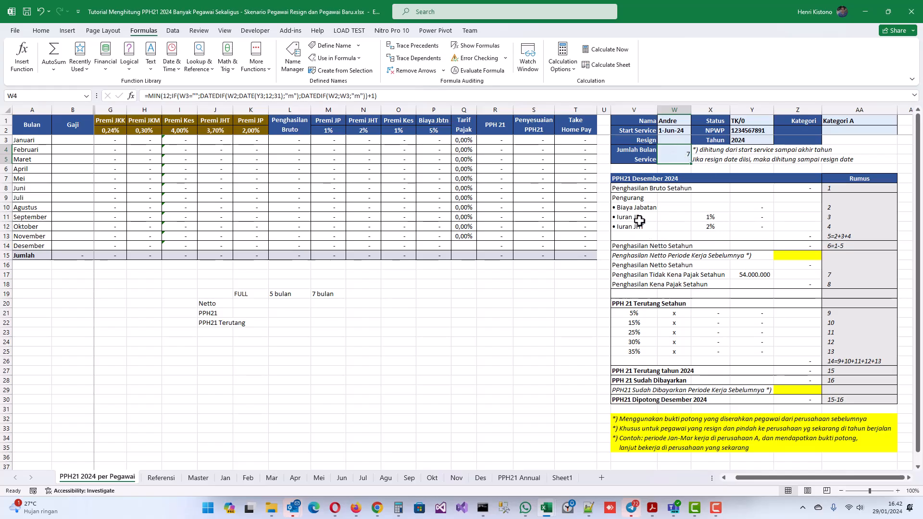
left_click_drag(635, 256, 735, 256)
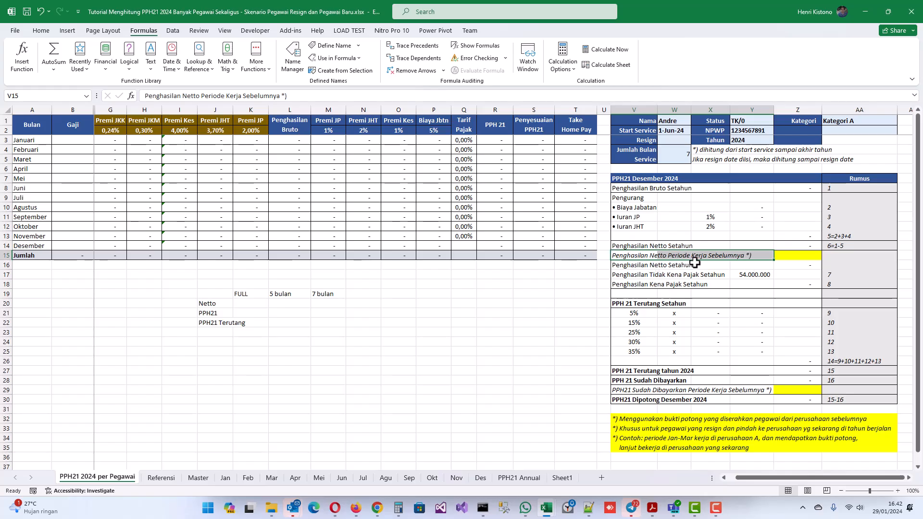
left_click(646, 390)
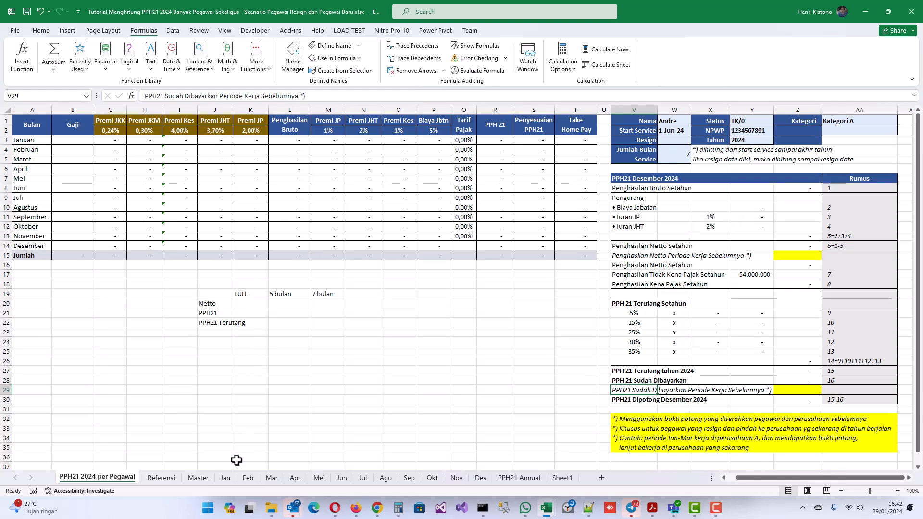
Look at the Jan payroll sheet and read the "Yang tidak disetahunkan" list in A7:A9 of Sheet1.
left_click(226, 478)
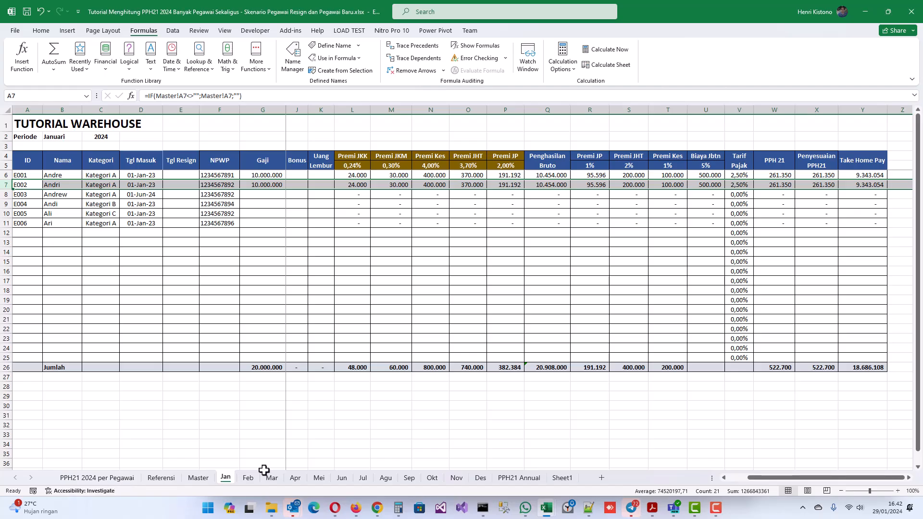
left_click(136, 479)
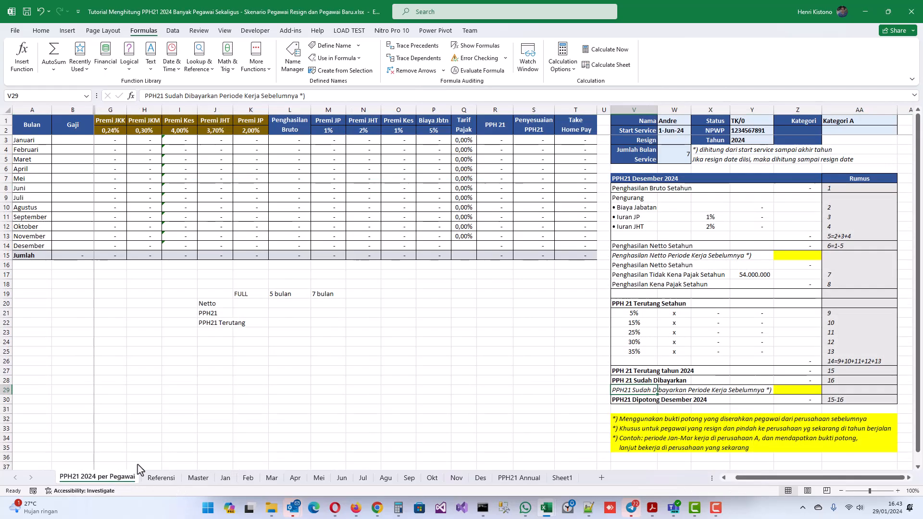
left_click(562, 478)
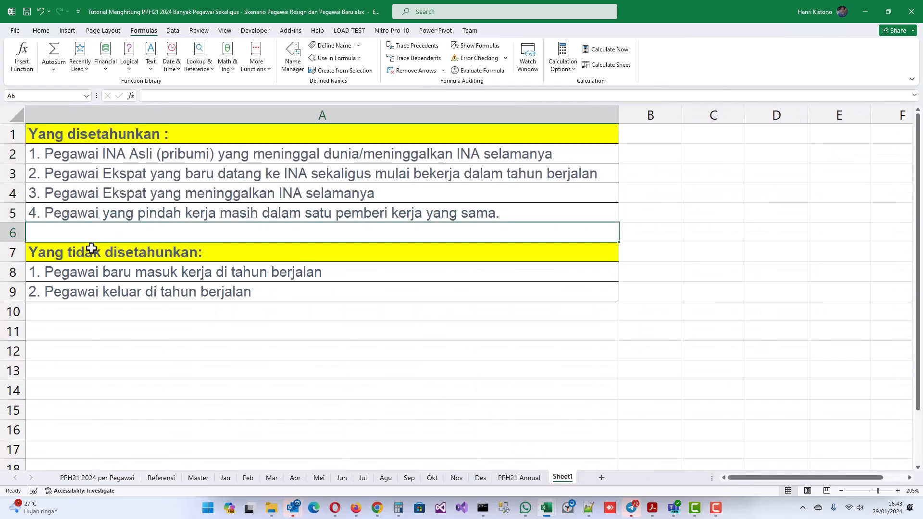
left_click(72, 255)
left_click_drag(71, 259, 66, 293)
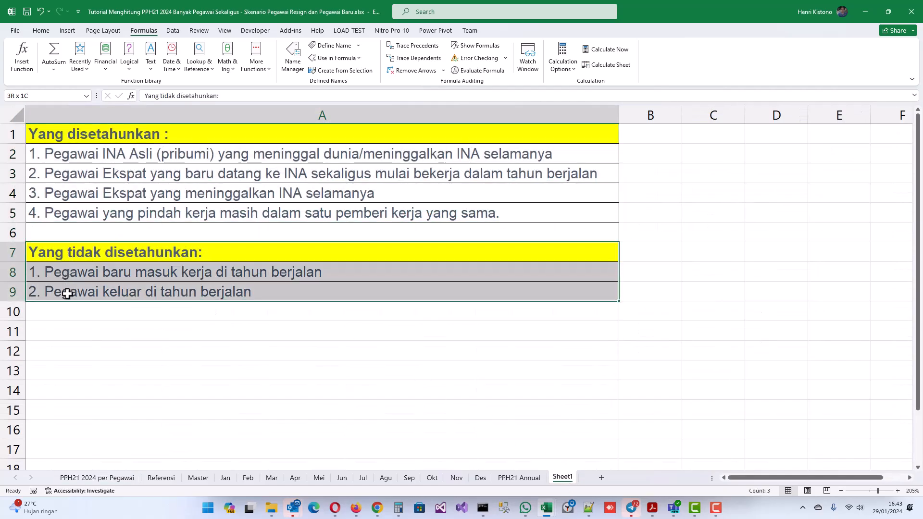
left_click(94, 255)
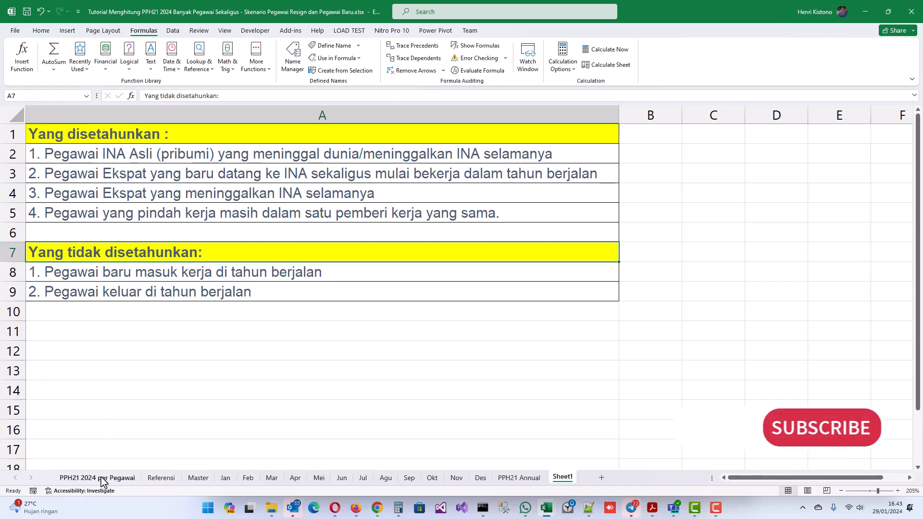
left_click_drag(38, 256, 160, 287)
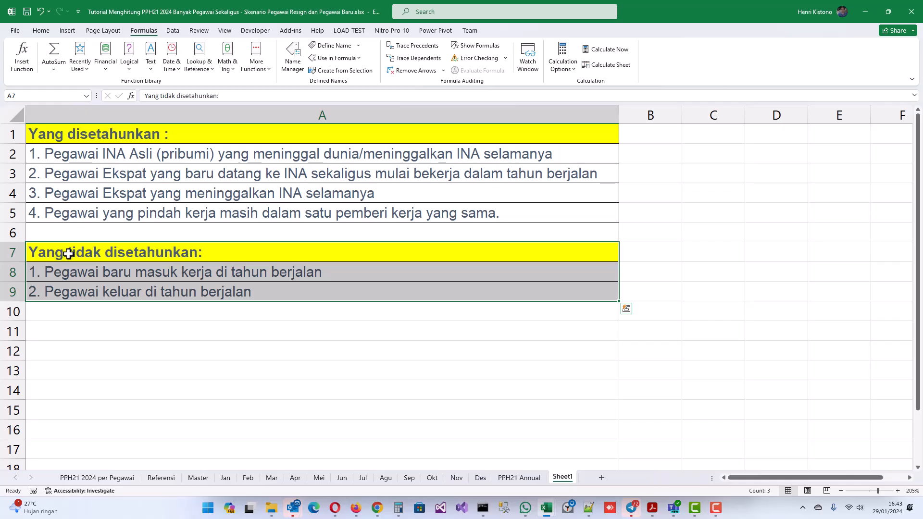
On the PPH21 2024 per Pegawai sheet, enter a Gaji of 10.000.000 for Januari and fill it down through Desember.
left_click(121, 479)
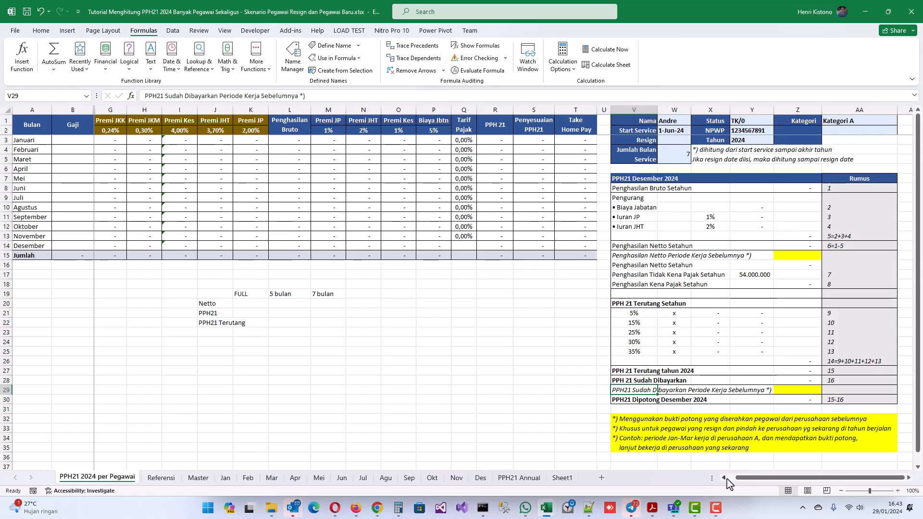
left_click(412, 150)
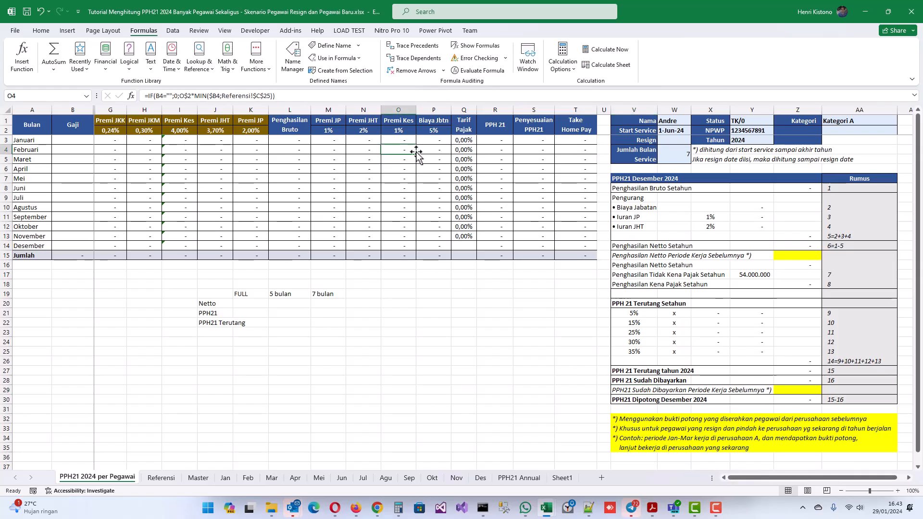
key("Up")
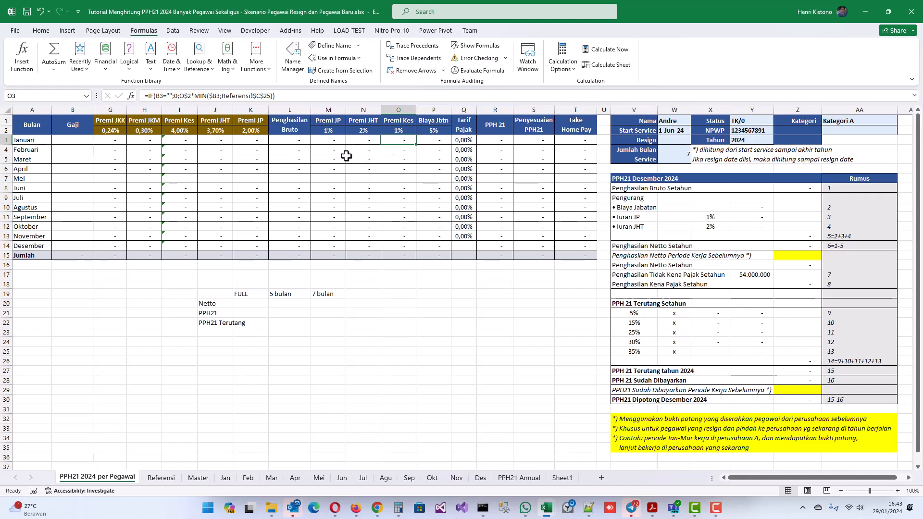
left_click(72, 139)
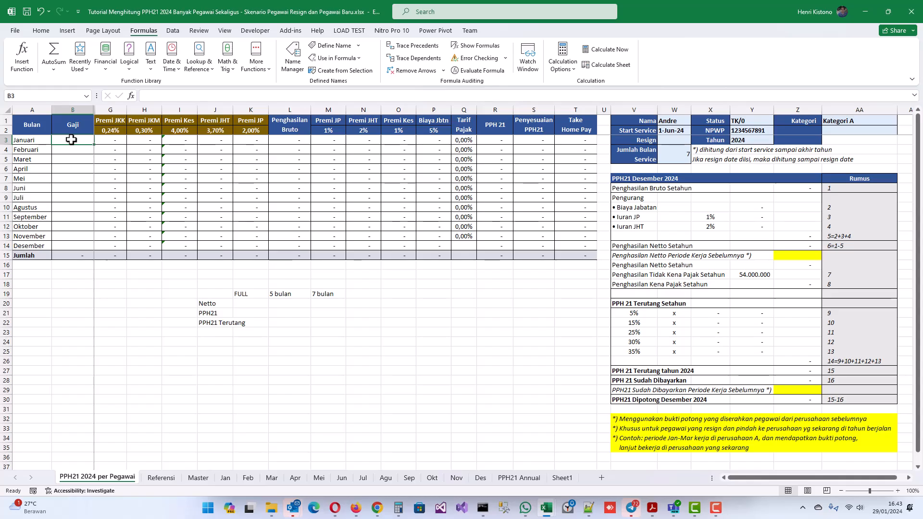
type("10.")
type("000.000")
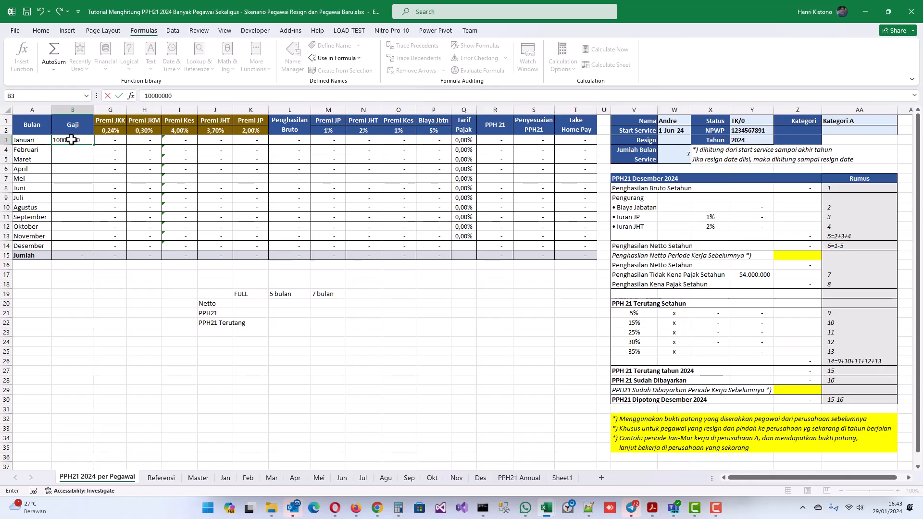
key("Return")
left_click(71, 140)
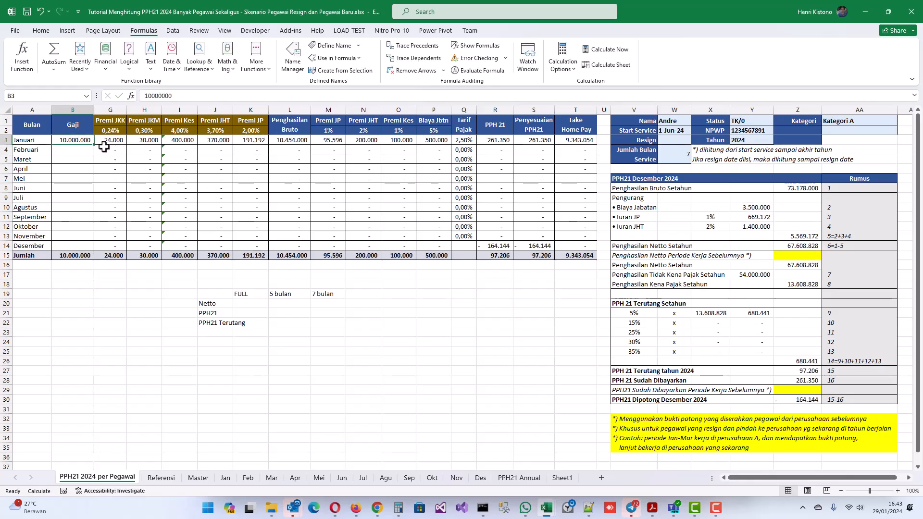
left_click_drag(95, 147, 98, 254)
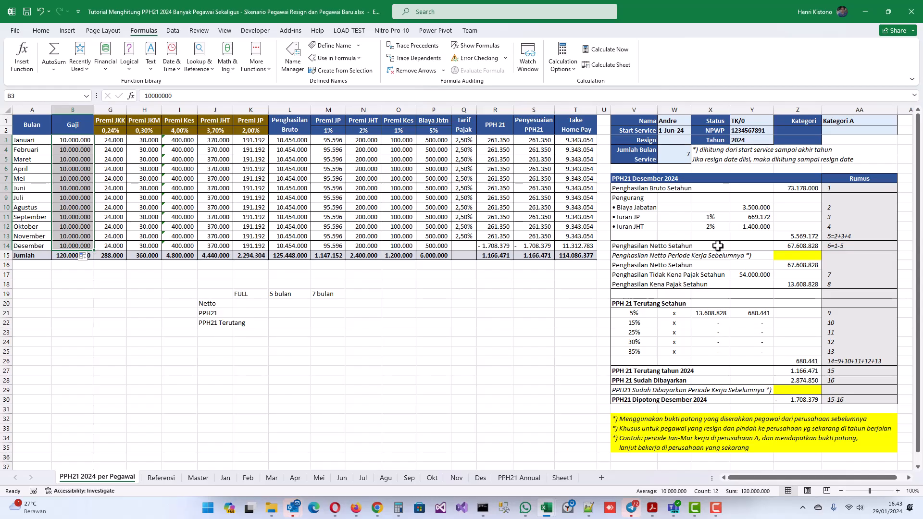
Set the Start Service date to 1-Jan-24 and inspect the formulas for annual gross income and total annual PPh 21.
left_click(683, 130)
type("1-")
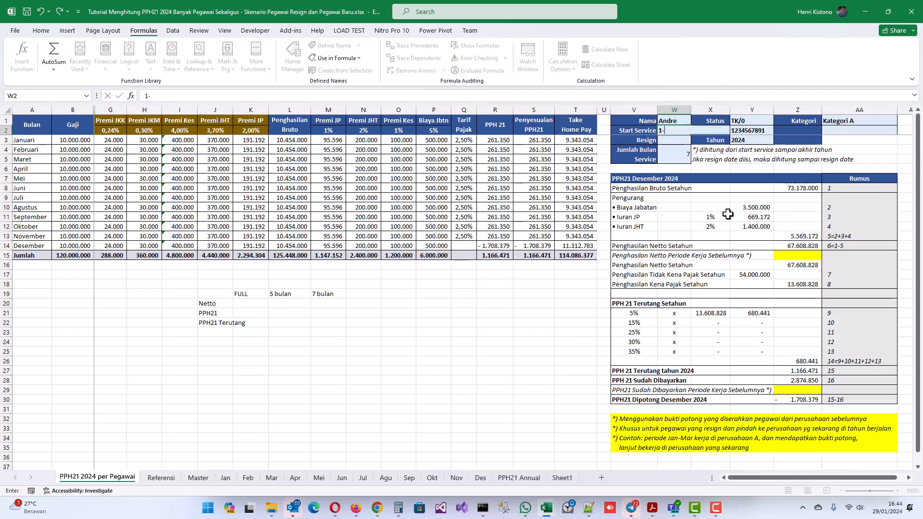
key("Return")
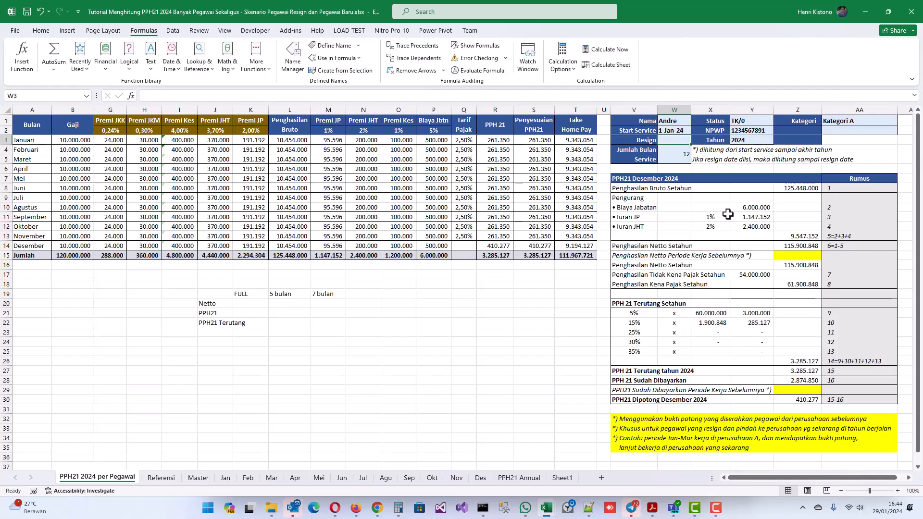
left_click(793, 188)
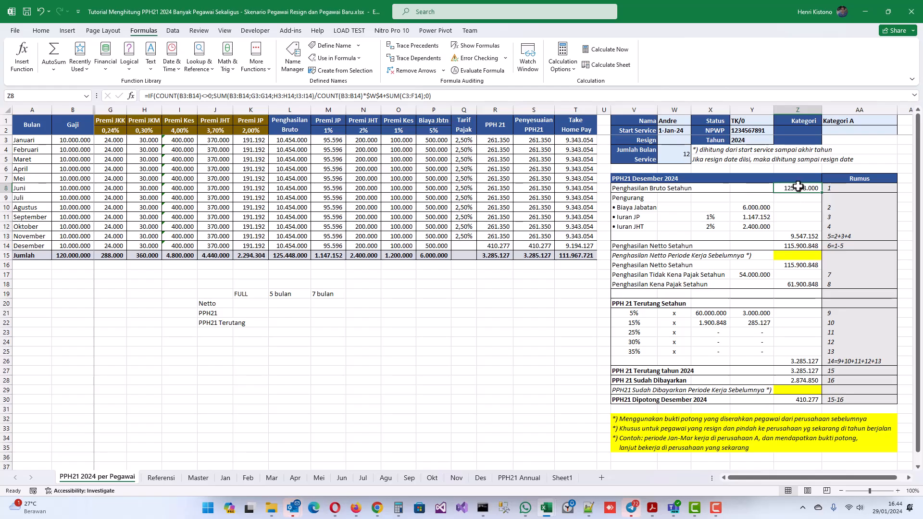
left_click(804, 361)
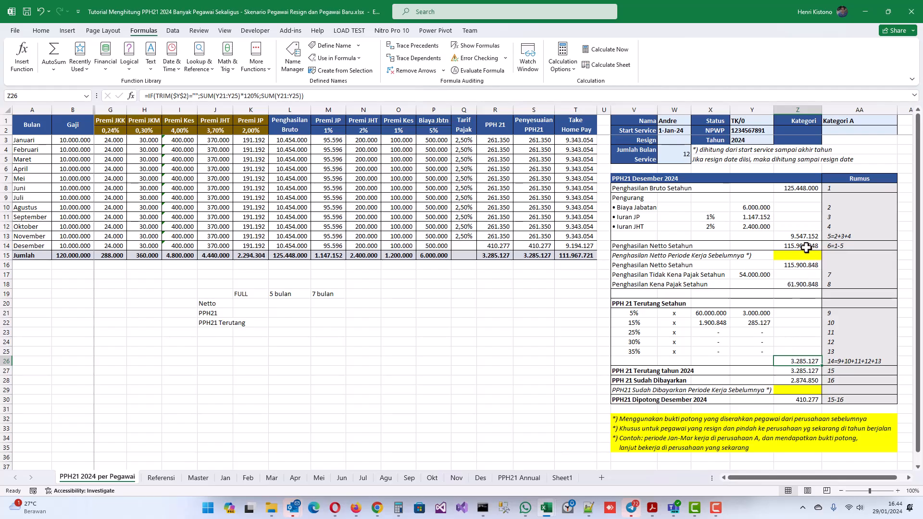
Copy the Penghasilan Netto Setahun result from Z14 and paste it as a value into the Netto row under FULL.
left_click(807, 246)
key("ctrl+c")
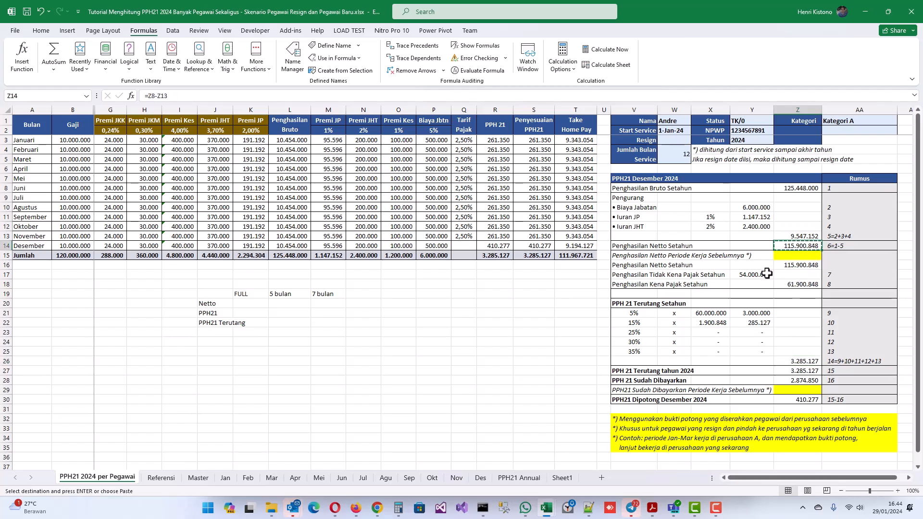
left_click(241, 304)
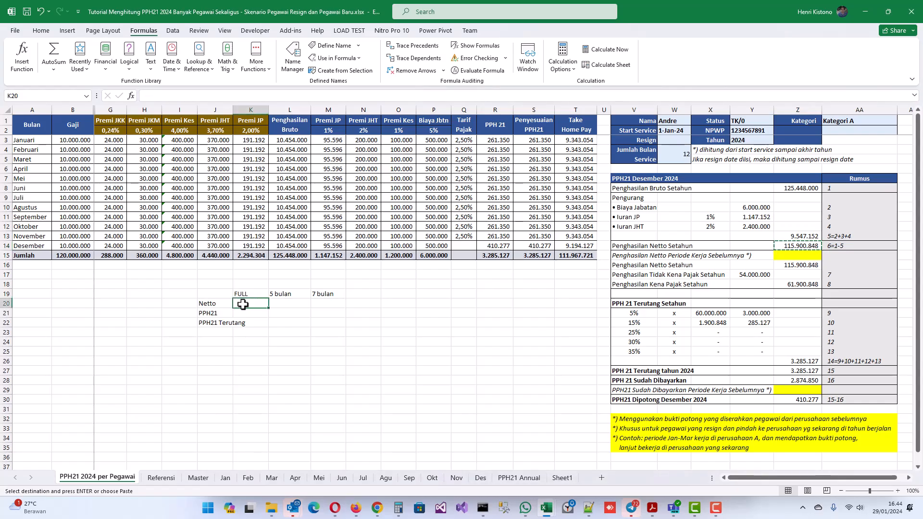
right_click(242, 305)
left_click(281, 98)
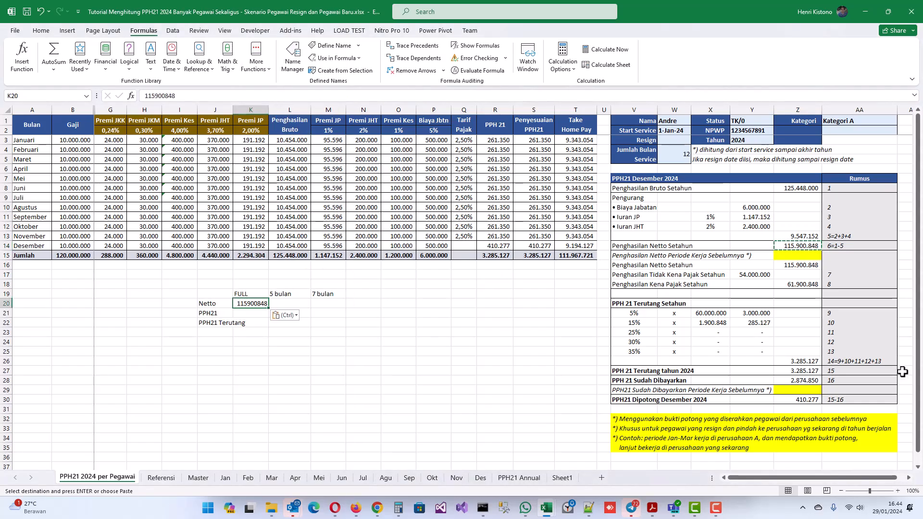
Copy the total annual PPH 21 from Z26 and paste it as a value into the PPH21 row under FULL.
left_click(810, 371)
key("ctrl+c")
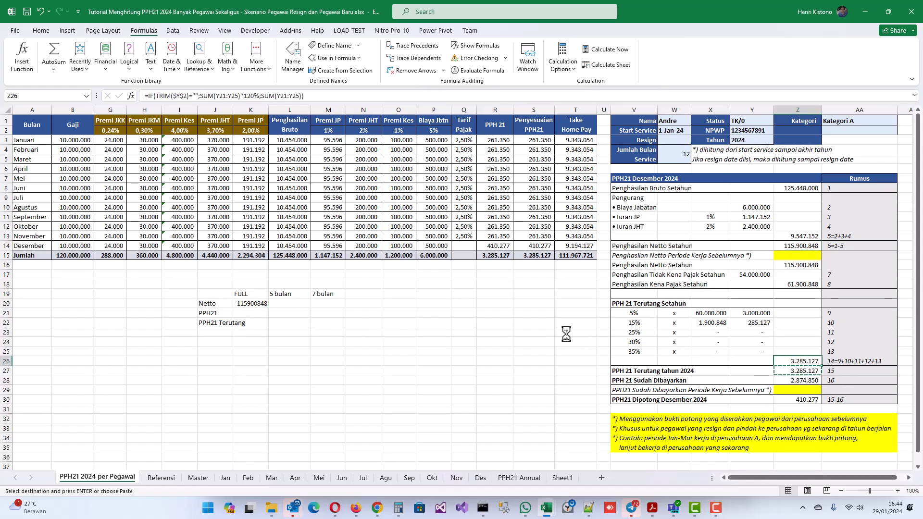
right_click(252, 314)
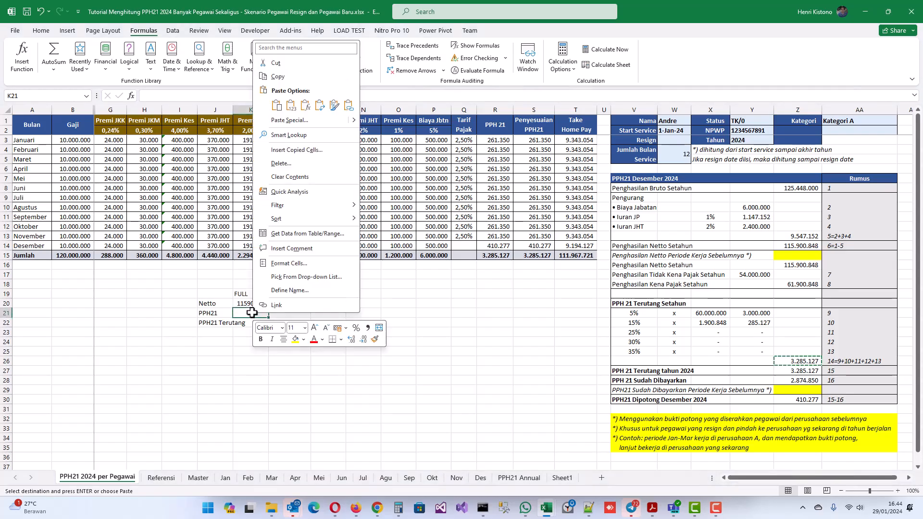
left_click(291, 106)
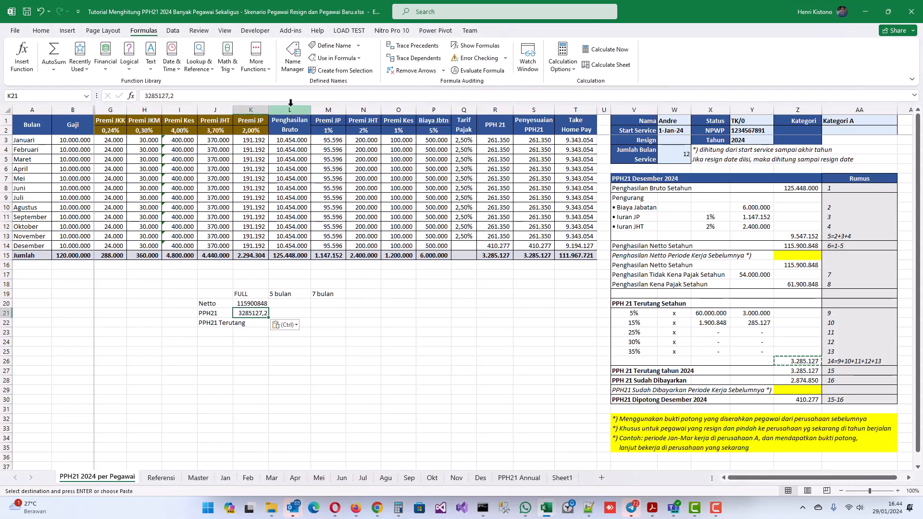
Copy the PPH 21 Terutang tahun 2024 amount from Z27 and paste it as a value into the PPH21 Terutang row under FULL.
left_click(808, 371)
key("ctrl+c")
right_click(254, 323)
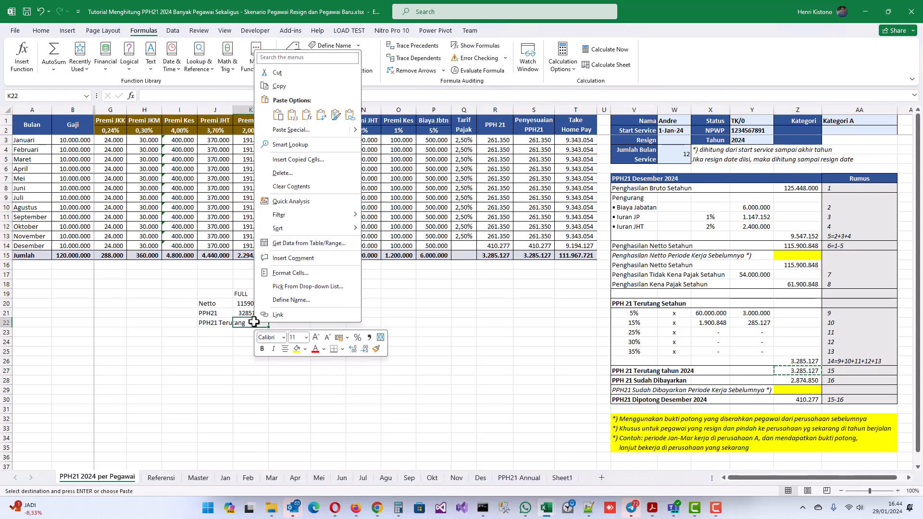
left_click(292, 115)
Widen column K slightly and format K20:K22 with thousands separators and no decimals.
left_click(243, 292)
left_click_drag(269, 109, 275, 109)
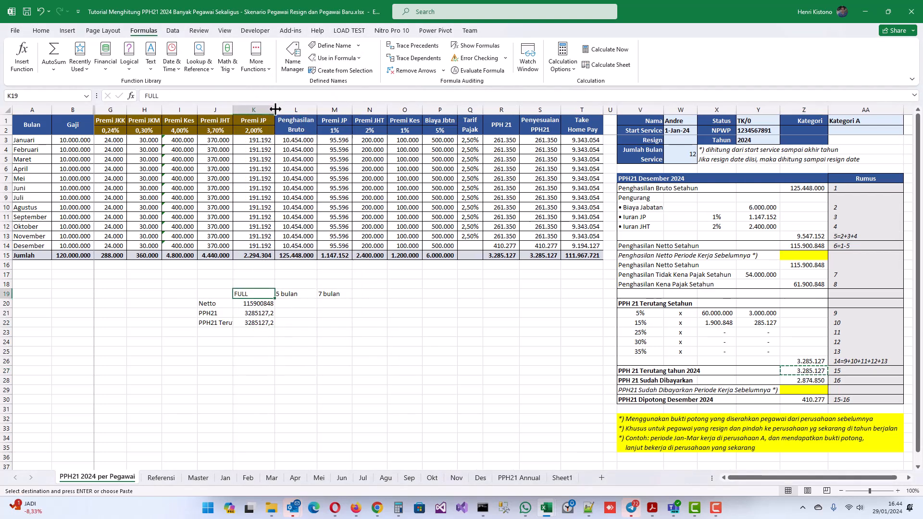
left_click_drag(264, 304, 265, 323)
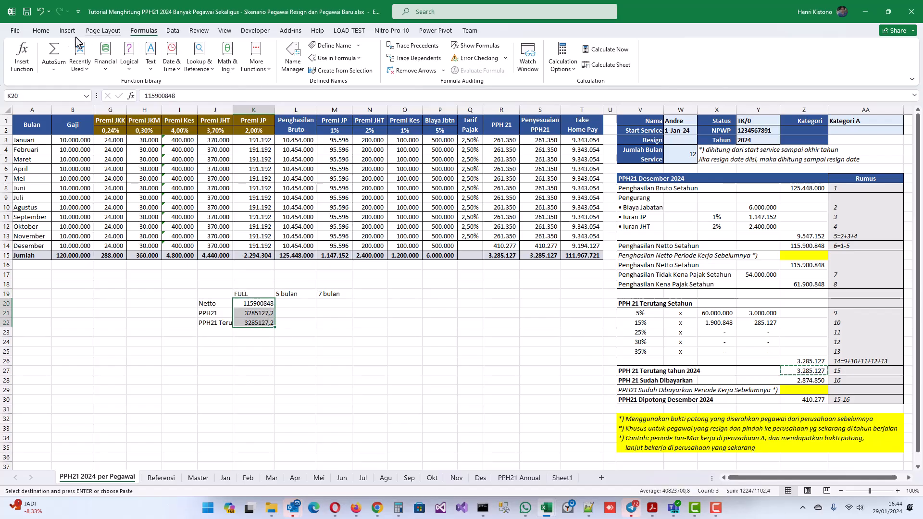
left_click(41, 31)
left_click(385, 64)
left_click(412, 64)
left_click(412, 66)
left_click(368, 303)
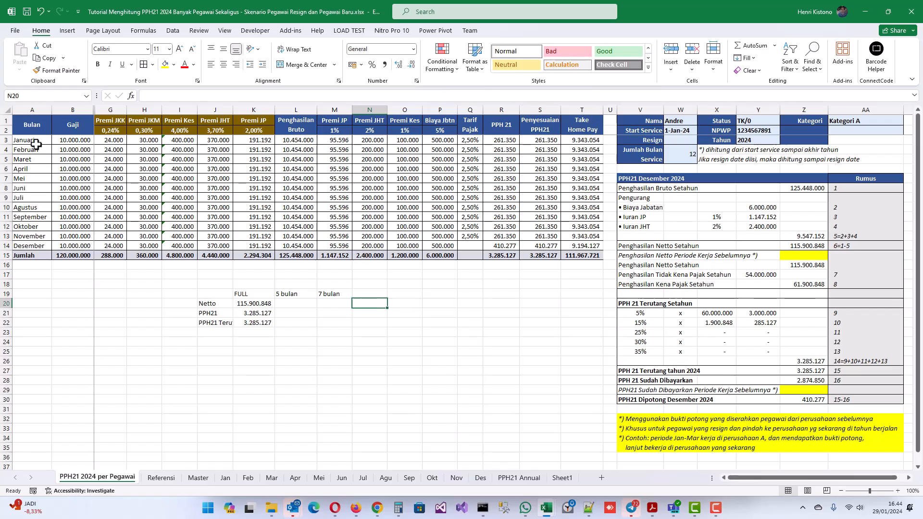
Inspect the Start Service date, the Januari Tarif Pajak and PPH 21 formulas, and the effective rate table on the Referensi sheet.
left_click(679, 131)
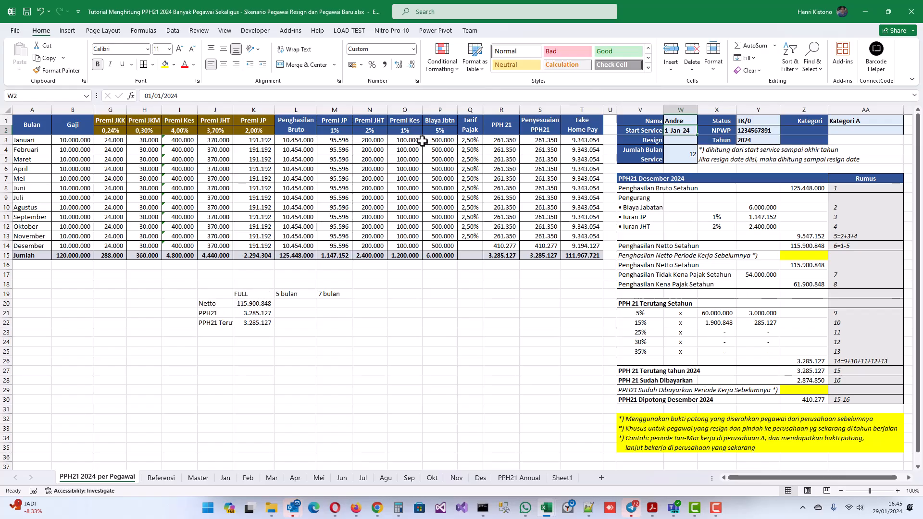
left_click_drag(470, 140, 470, 238)
left_click(468, 140)
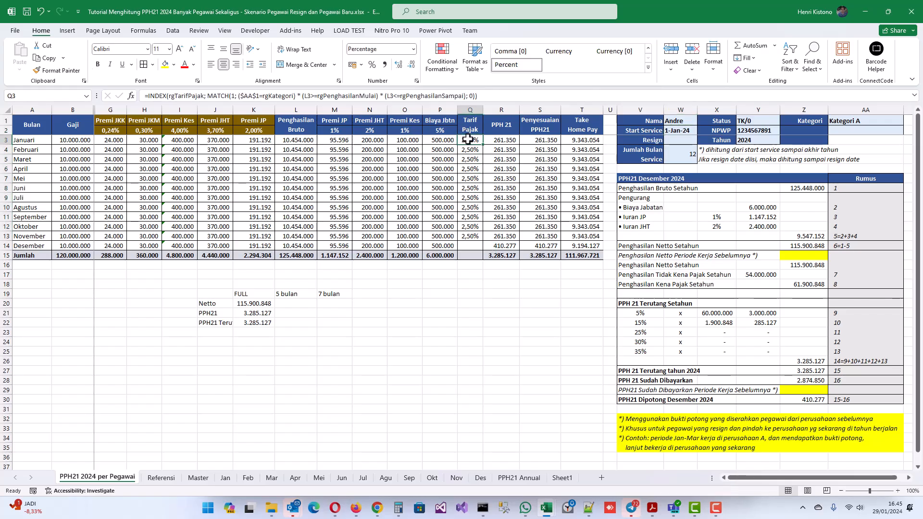
key("Right")
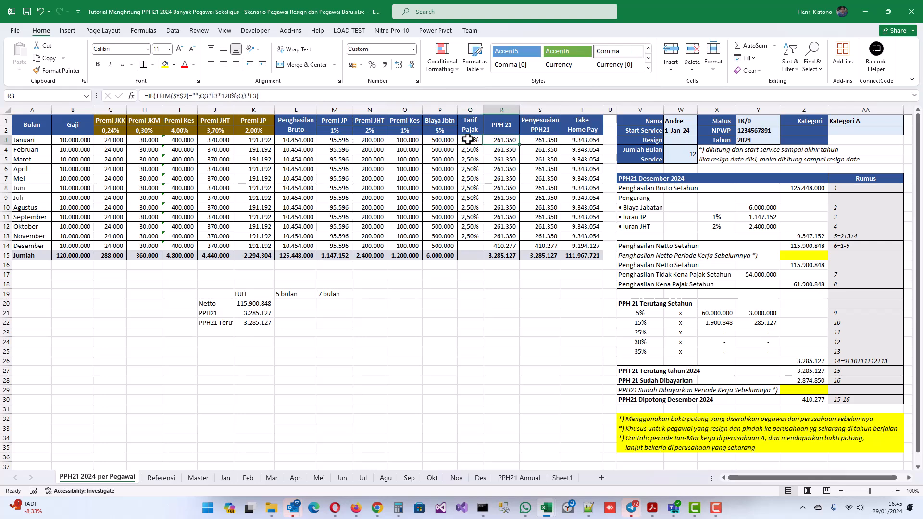
left_click(468, 140)
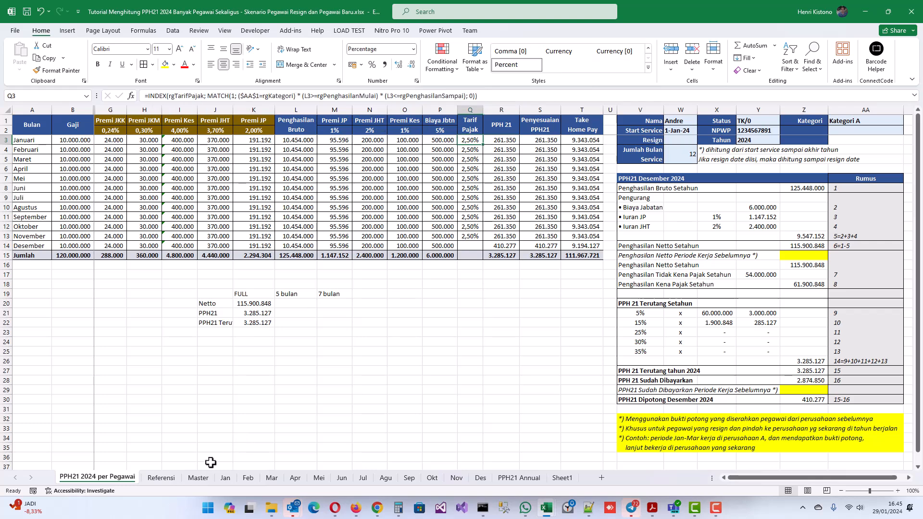
left_click(161, 478)
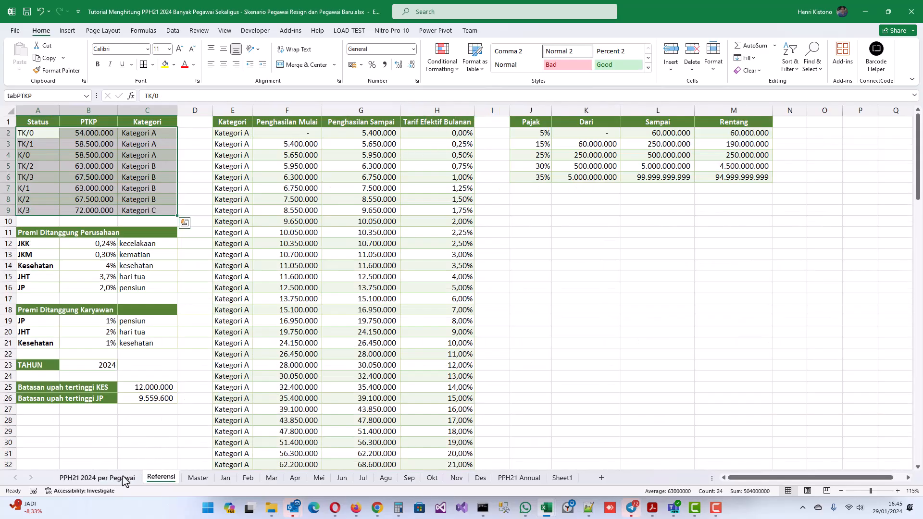
left_click(96, 478)
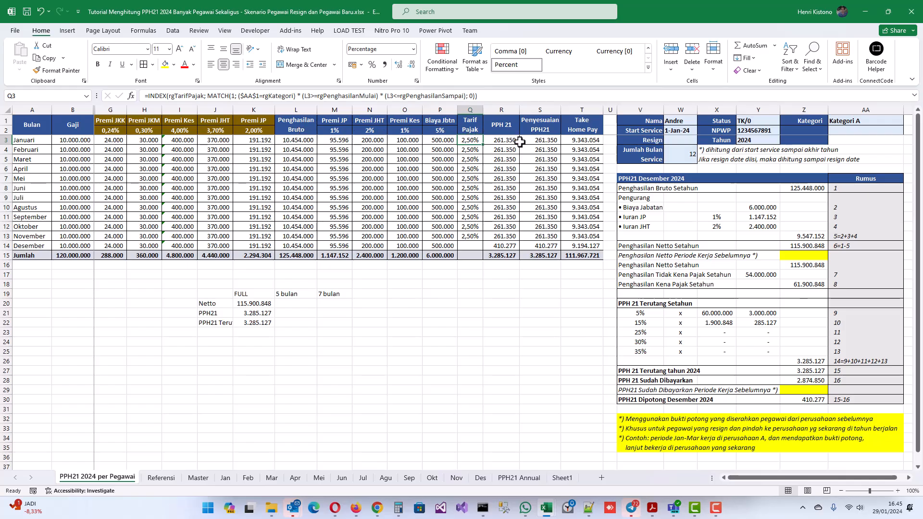
Review the PPH 21 amounts for Januari to November and trace the Desember formula to the PPH21 Dipotong calculation in Z30.
left_click_drag(510, 140, 507, 239)
left_click(505, 247)
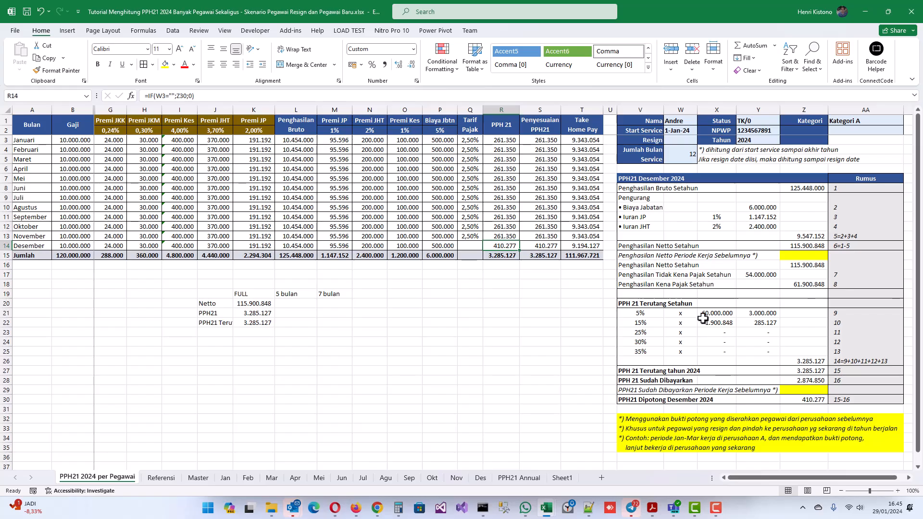
left_click(812, 400)
left_click(802, 370)
left_click(811, 399)
double_click(810, 399)
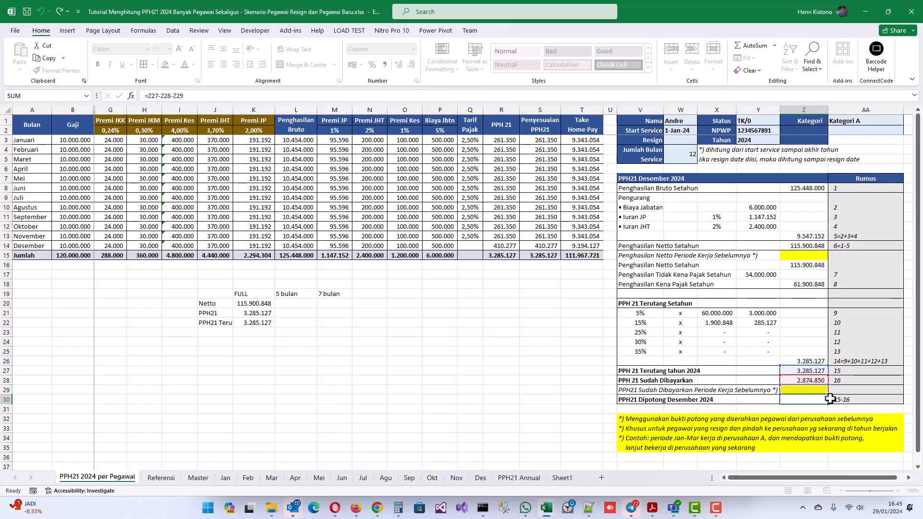
key("Escape")
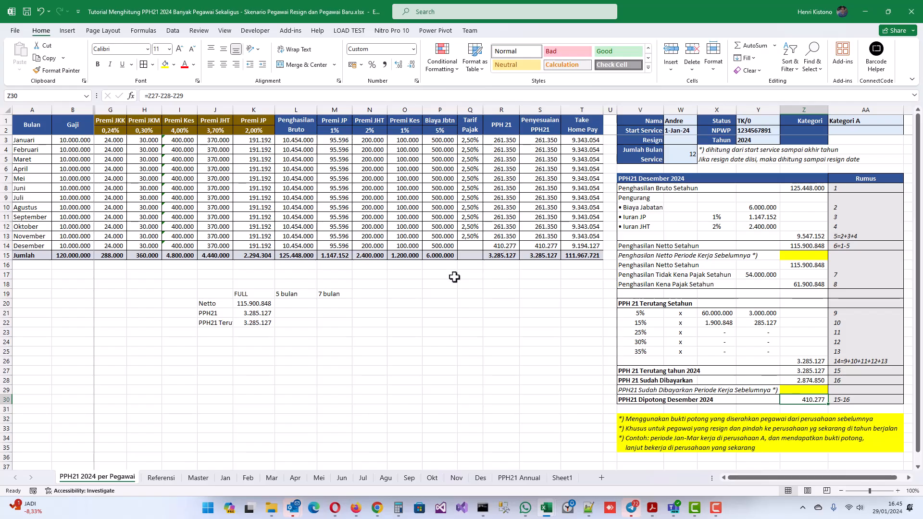
Set the Resign date to 31-Mei-24 and clear the Gaji values for Juni through Desember.
left_click(294, 304)
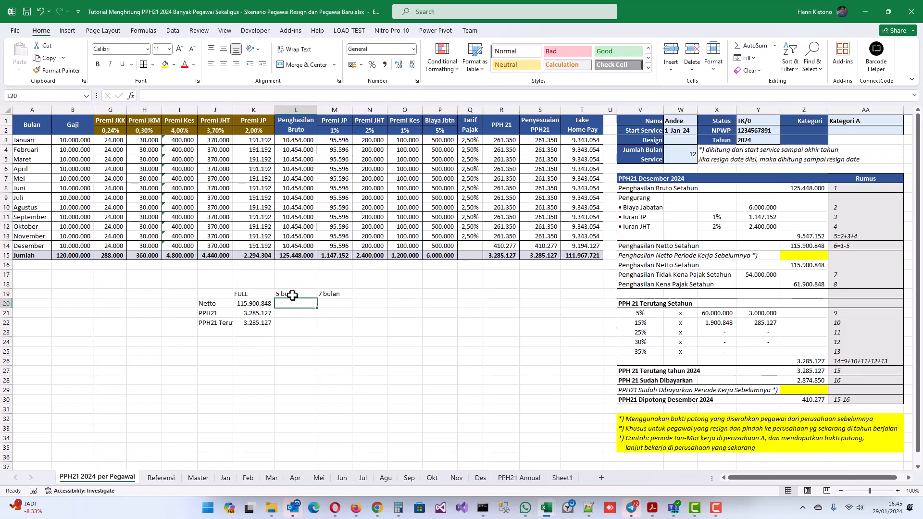
left_click(680, 140)
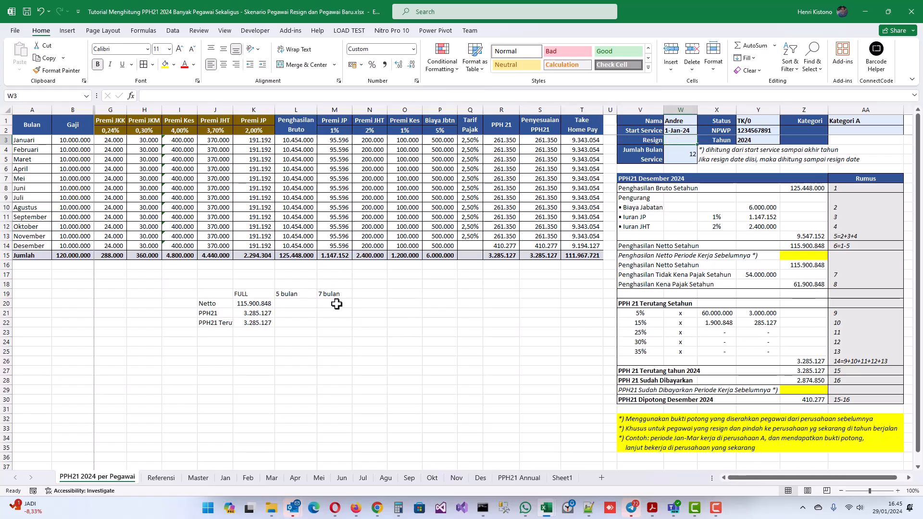
type("31-mei-24")
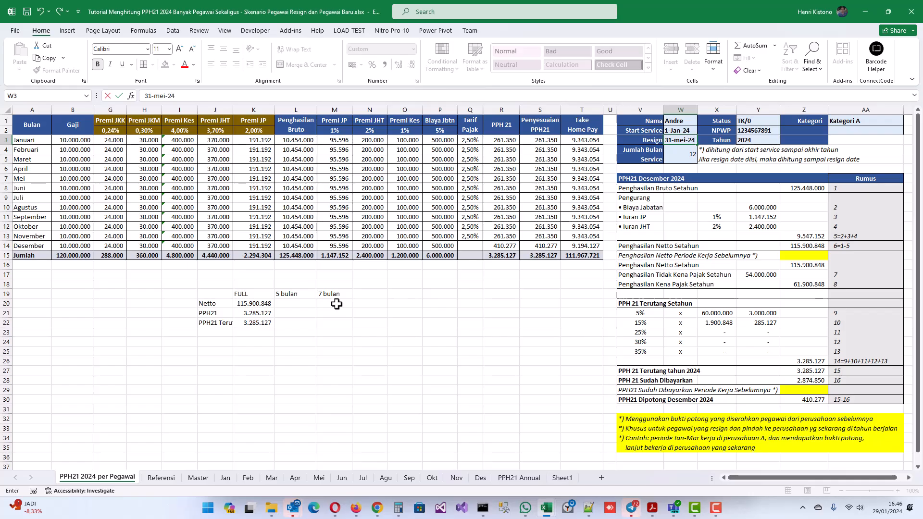
key("Return")
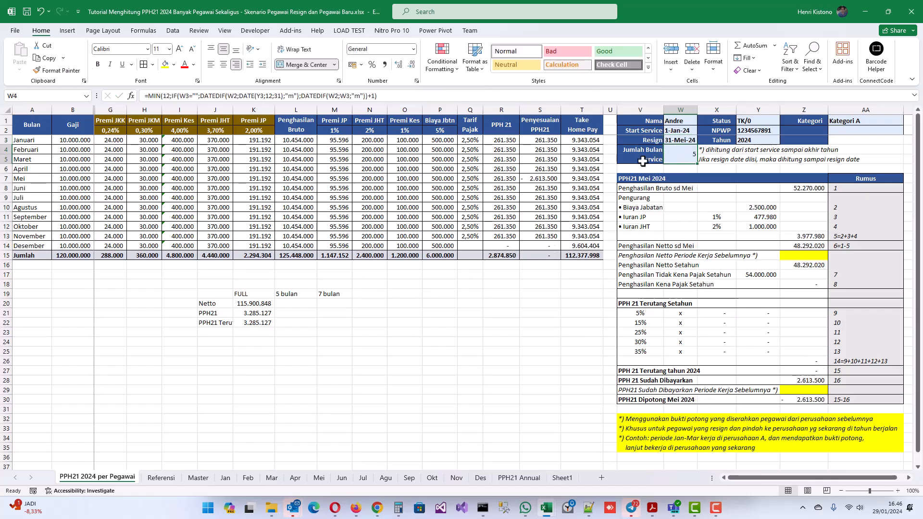
left_click_drag(66, 248, 66, 189)
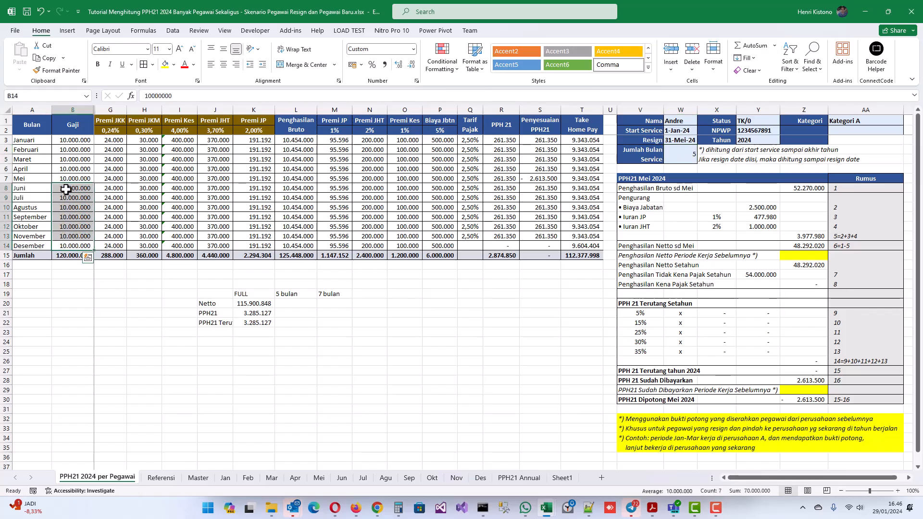
key("Delete")
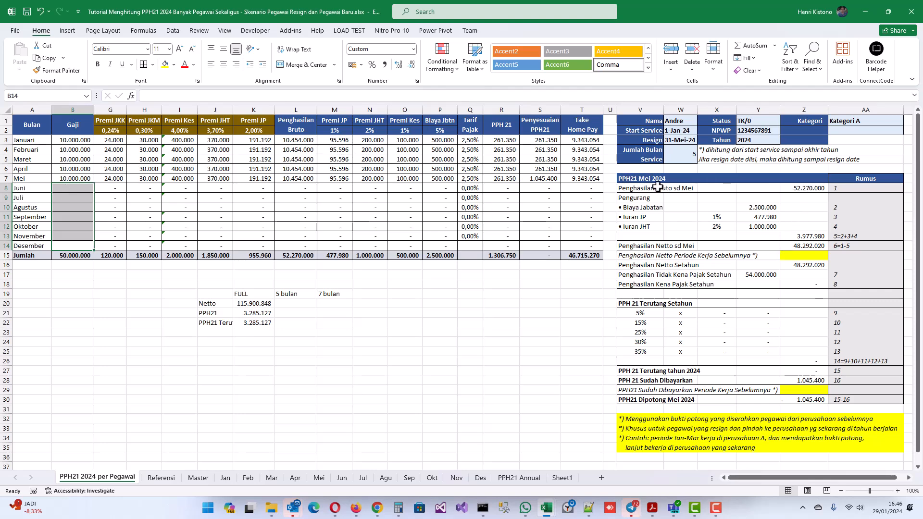
Inspect the Penghasilan Bruto sd Mei formula and check the "Yang tidak disetahunkan" list on Sheet1.
left_click(816, 188)
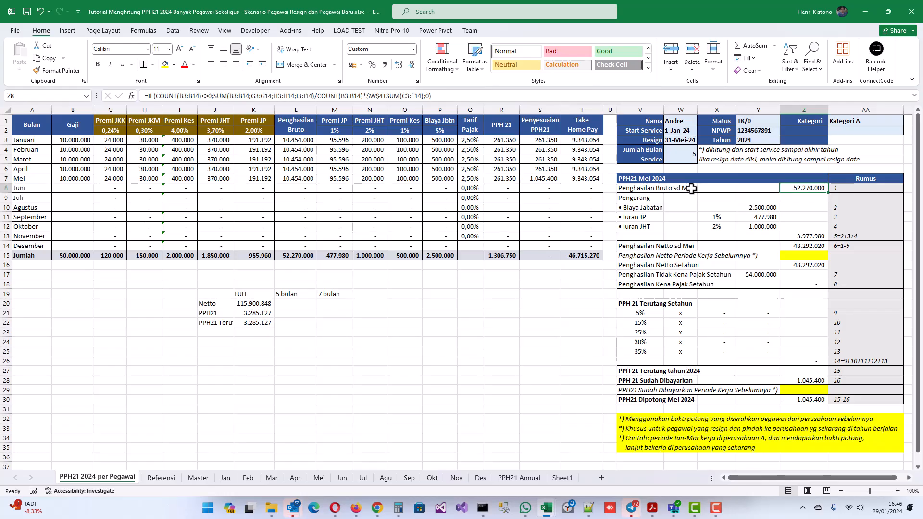
left_click(563, 477)
left_click(106, 270)
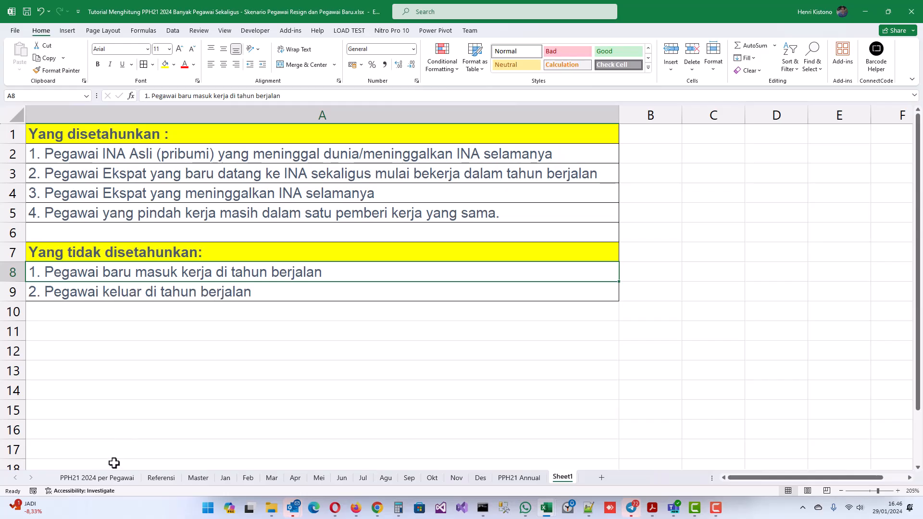
left_click(98, 477)
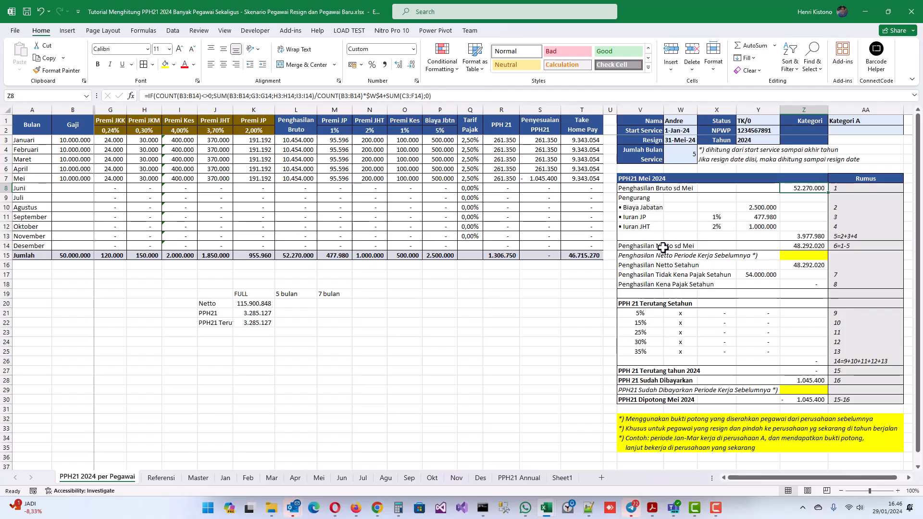
Inspect the resigned employee's net income, Penghasilan Tidak Kena Pajak, taxable income and PPH 21 Terutang formulas.
left_click(821, 264)
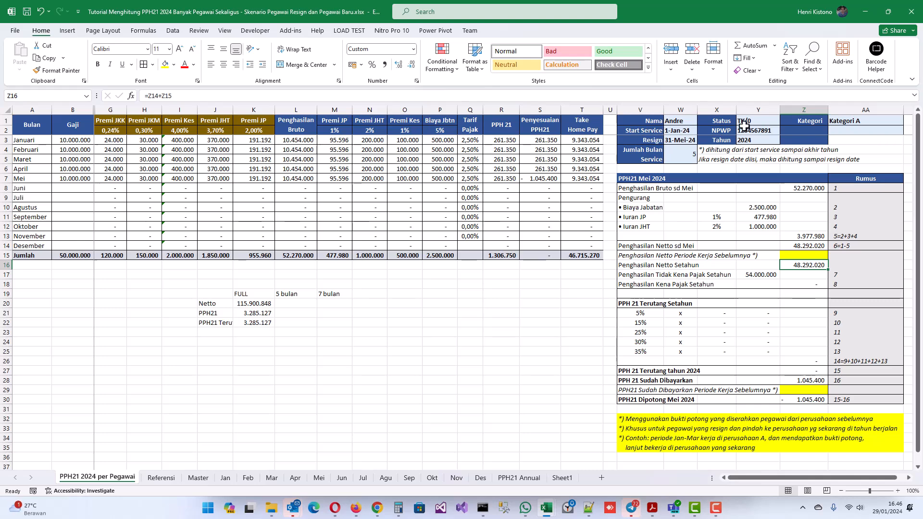
left_click(644, 273)
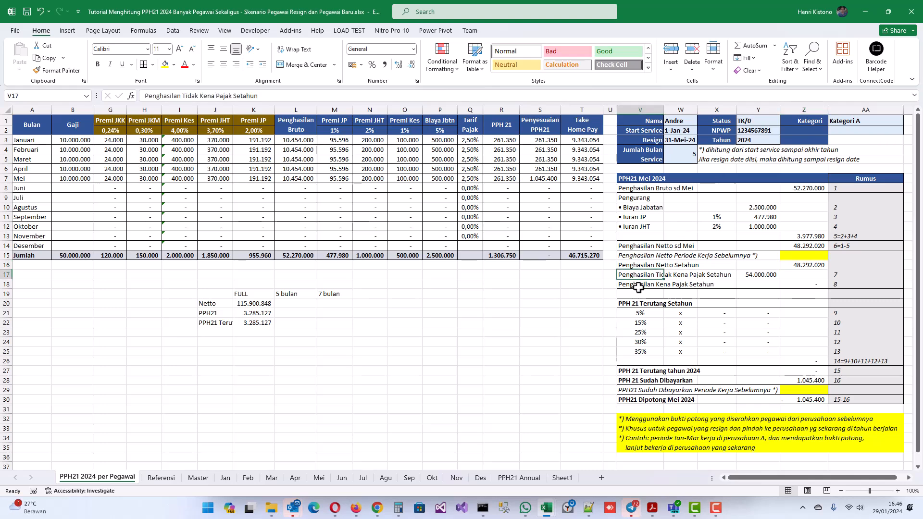
left_click(770, 275)
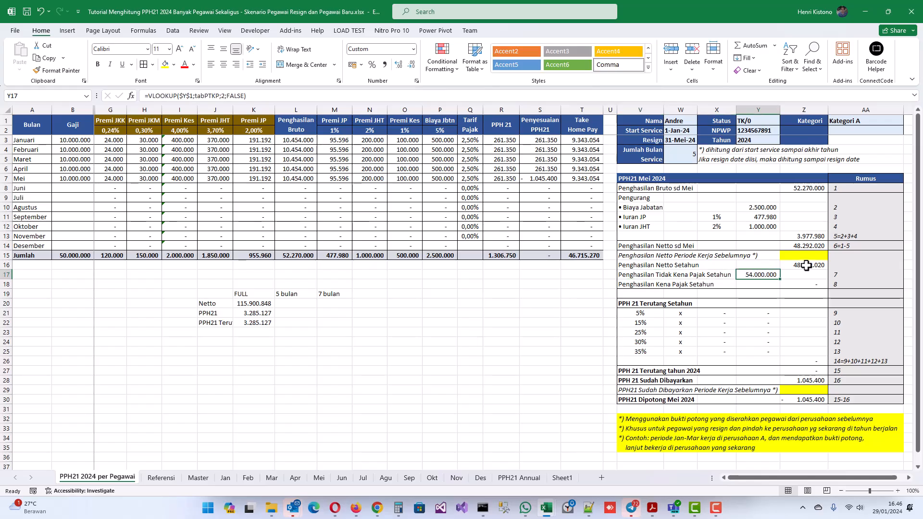
left_click(803, 284)
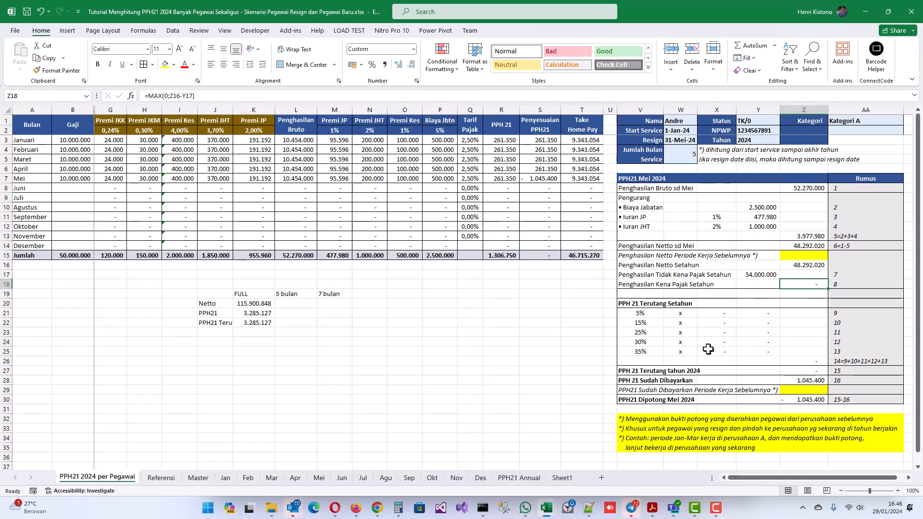
left_click(812, 372)
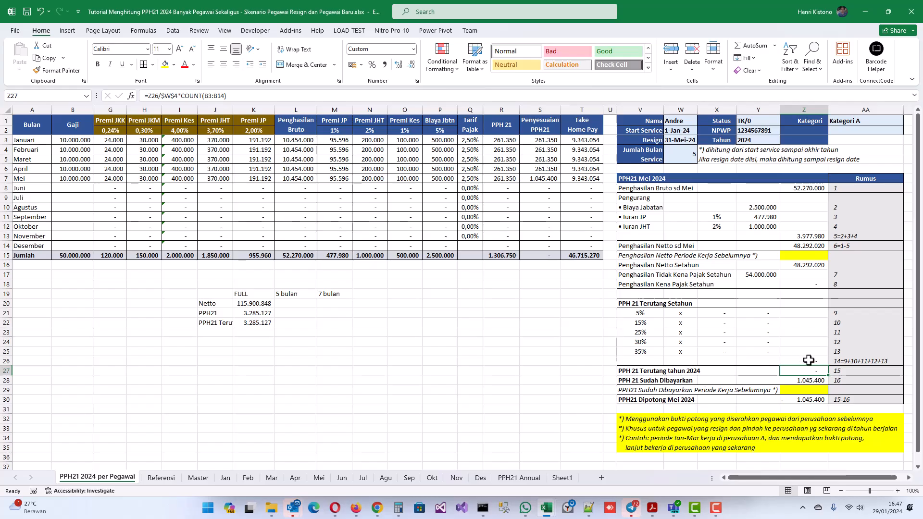
left_click(812, 361)
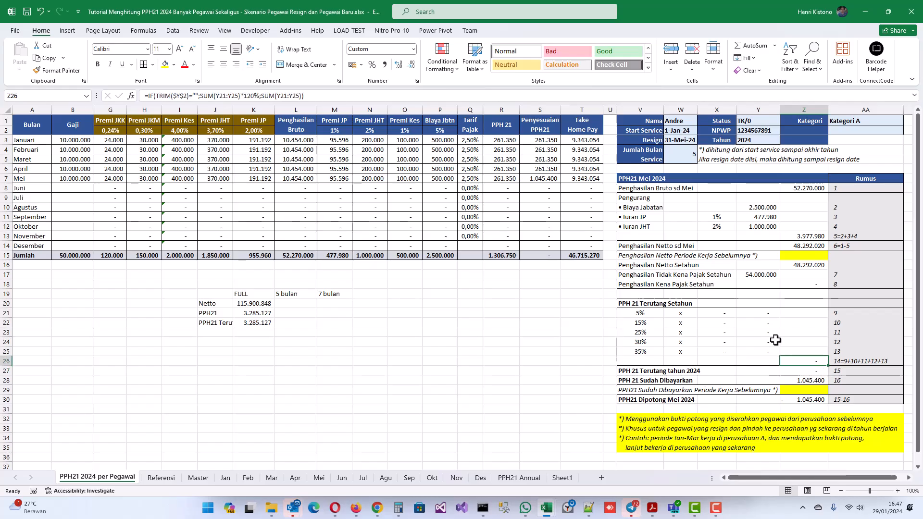
Review the Tarif Pajak formulas and the Penyesuaian PPH21 amounts for Januari through April.
left_click(468, 141)
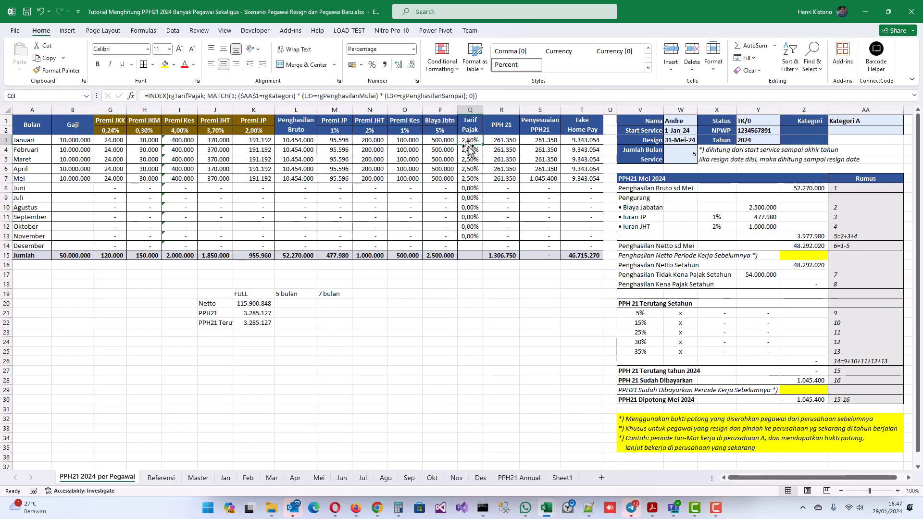
left_click(470, 150)
left_click(471, 162)
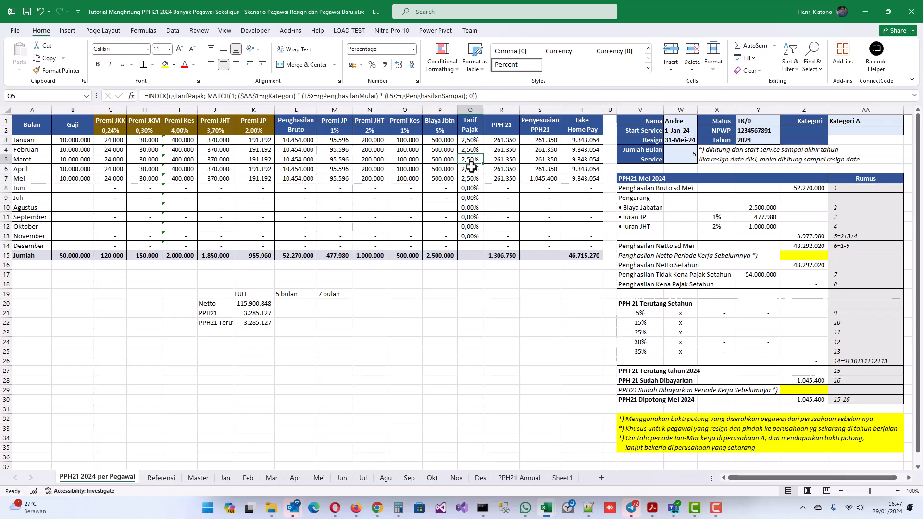
left_click(471, 166)
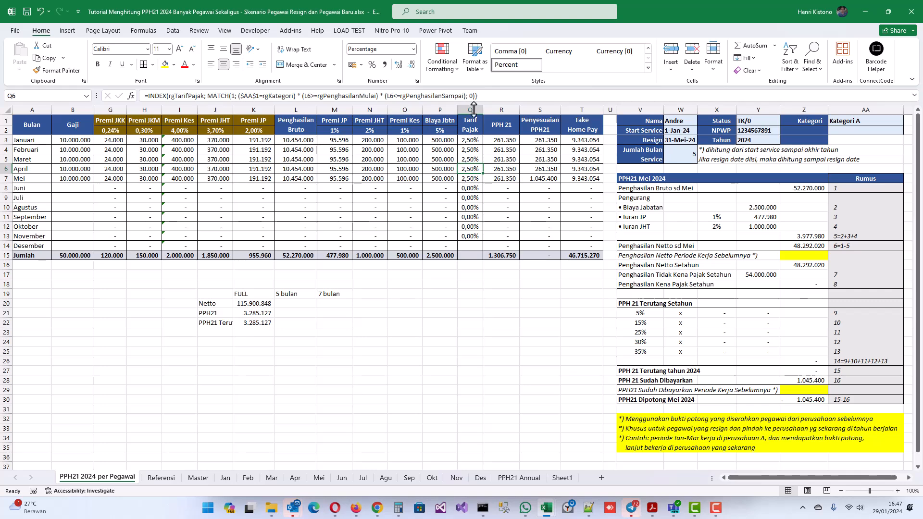
left_click_drag(542, 141, 544, 163)
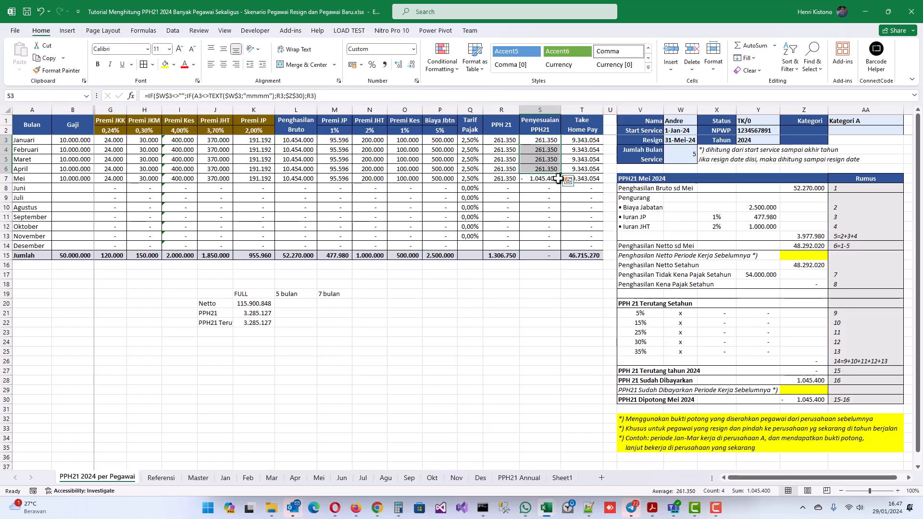
Inspect the formulas for PPH 21 Sudah Dibayarkan, PPH21 Dipotong Mei 2024 and the Mei Penyesuaian PPH21.
left_click(818, 380)
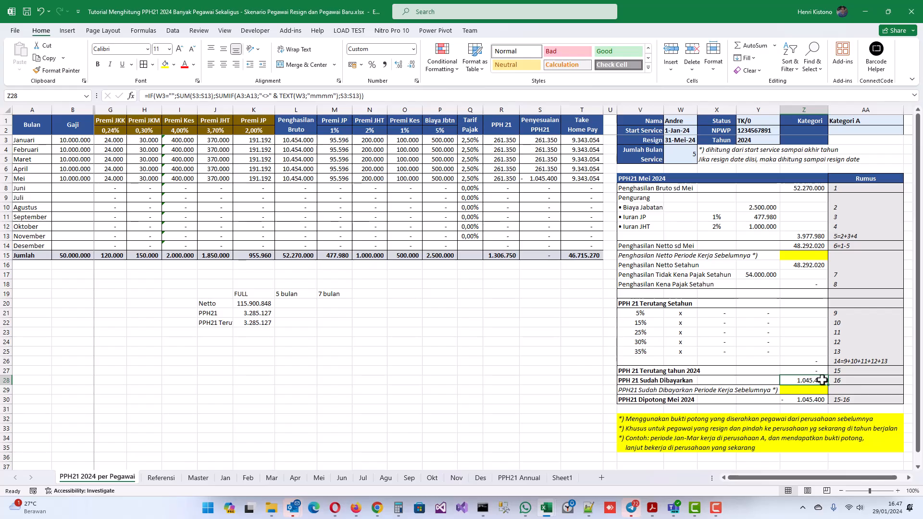
left_click(543, 178)
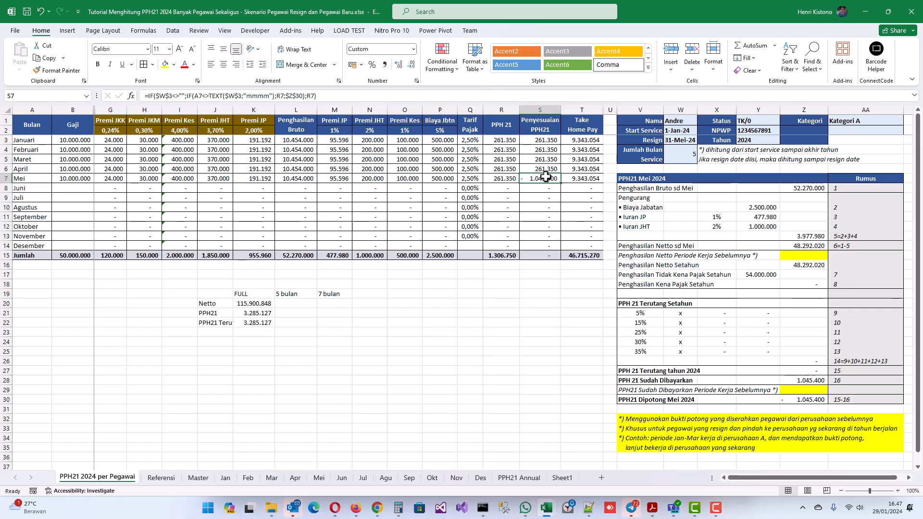
left_click(811, 399)
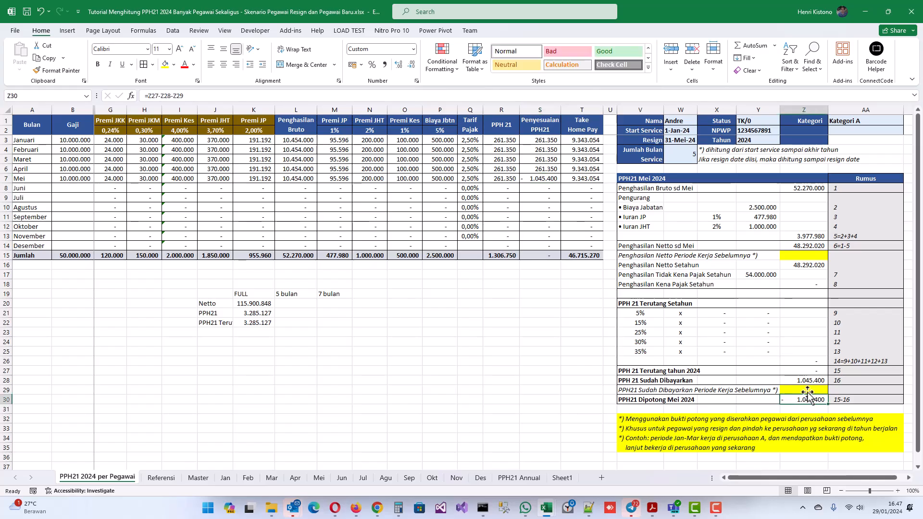
left_click(539, 178)
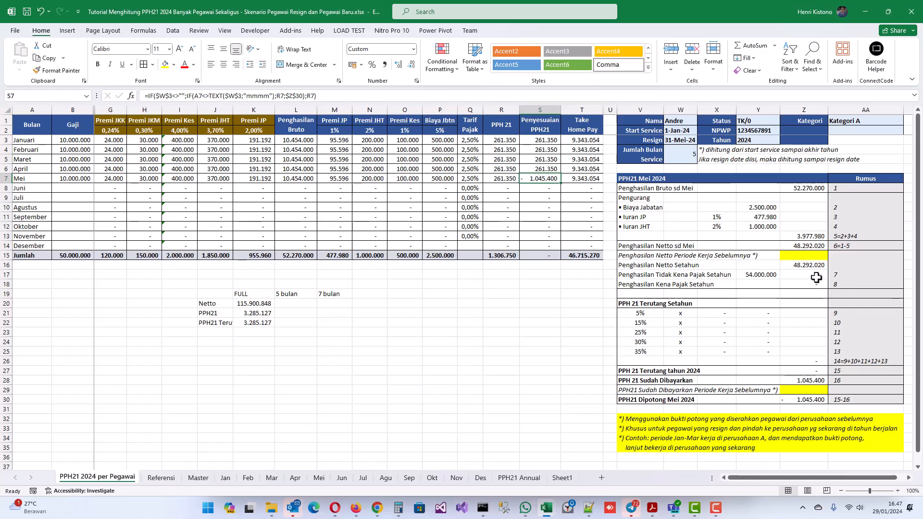
Copy Penghasilan Netto sd Mei into the Netto row of the 5 bulan comparison column as a plain value.
left_click(811, 246)
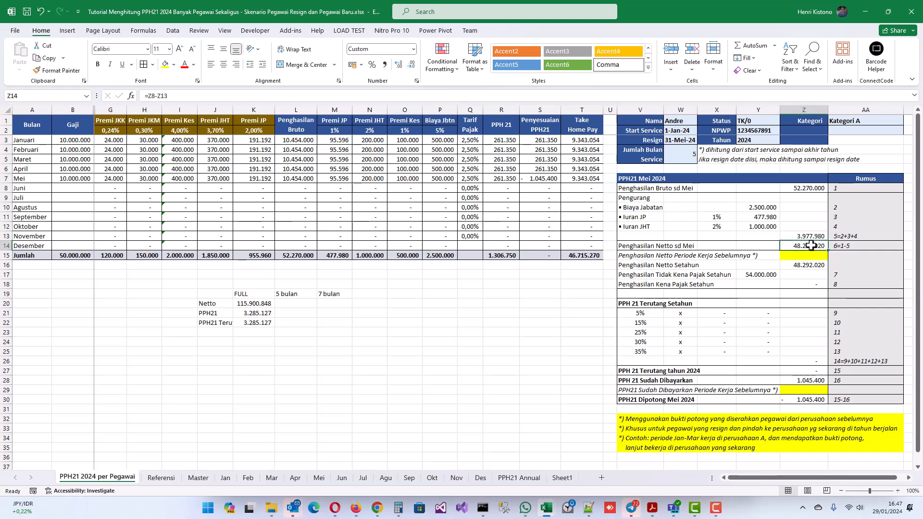
key("ctrl+c")
left_click(287, 303)
right_click(287, 303)
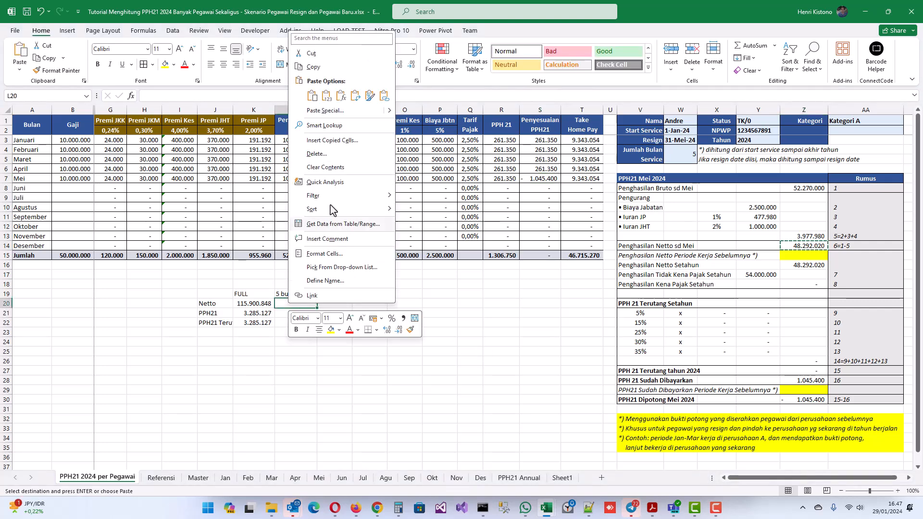
left_click(329, 100)
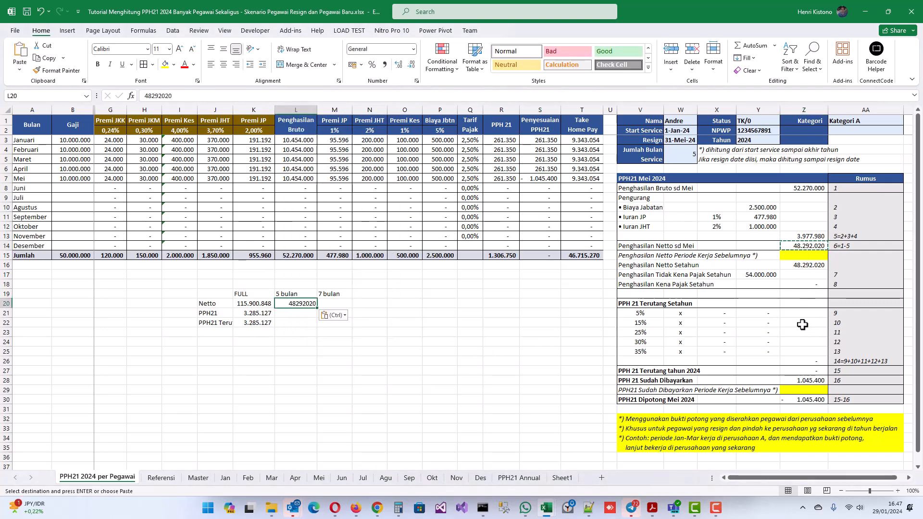
Enter 0 for both PPH21 and PPH21 Terutang in the 5 bulan comparison column.
left_click(299, 312)
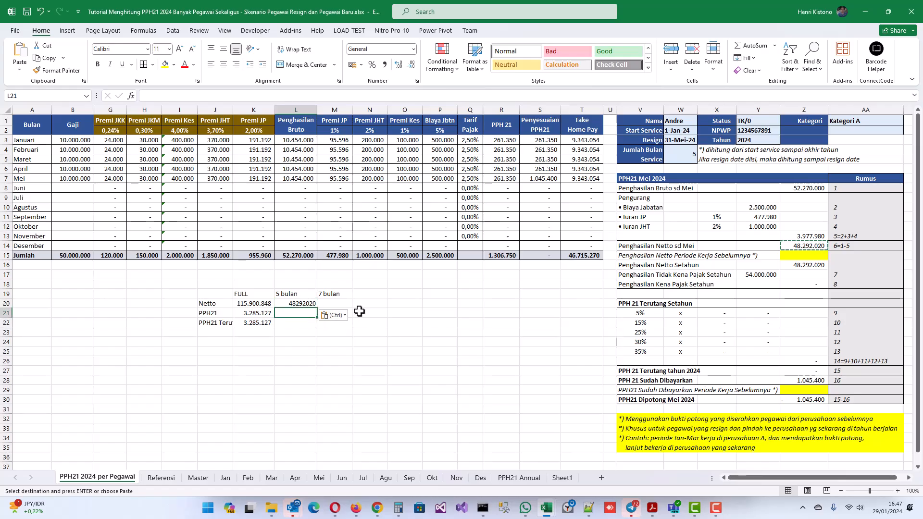
key("Return")
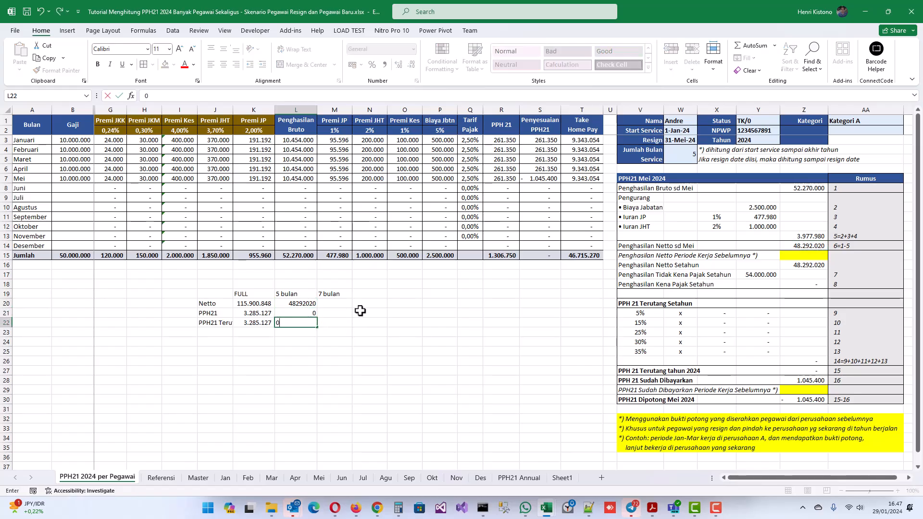
type("0")
key("Return")
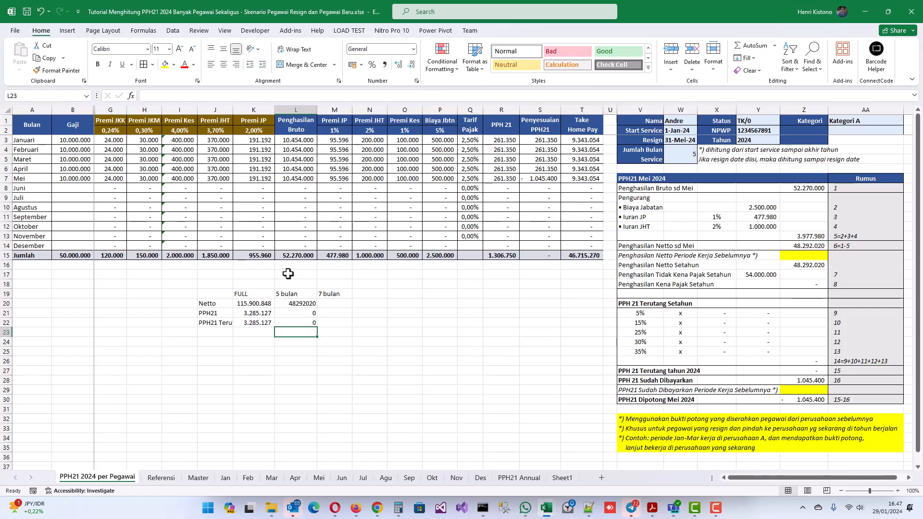
Format the three 5 bulan comparison values with the comma number style and no decimals.
left_click_drag(301, 303, 301, 323)
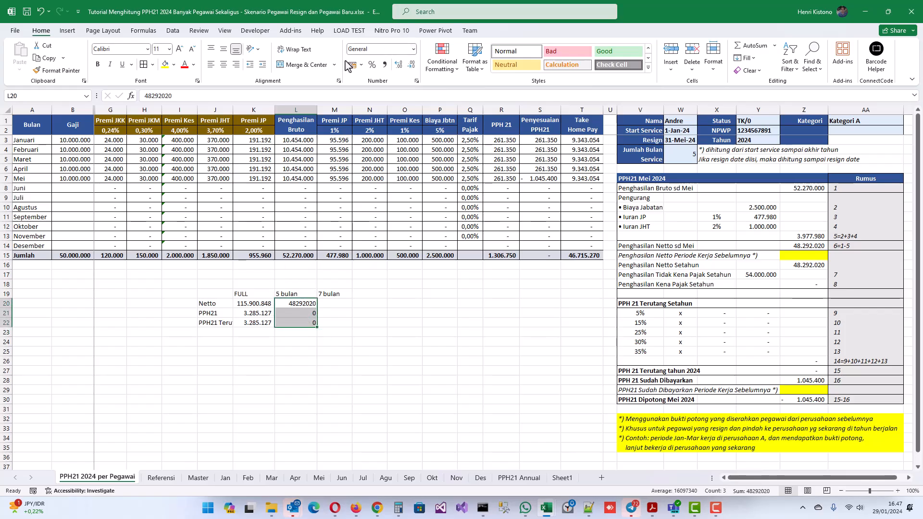
left_click(385, 65)
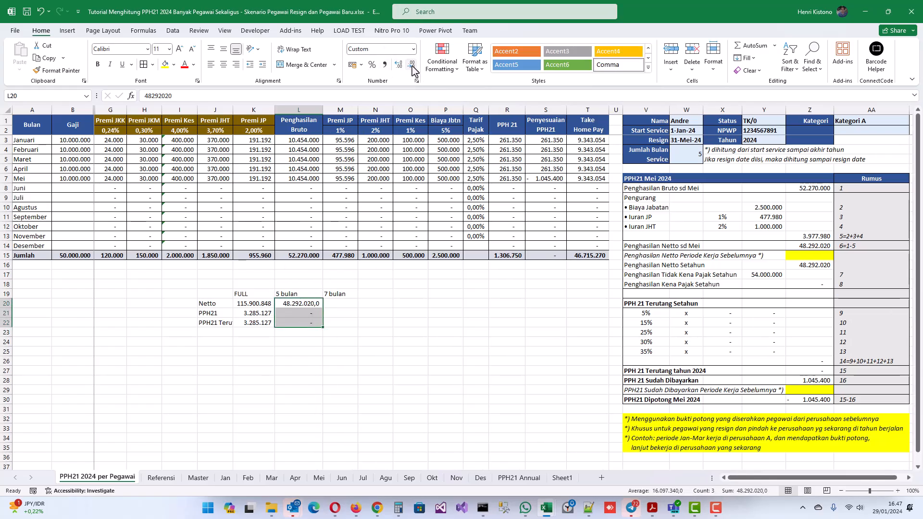
left_click(412, 65)
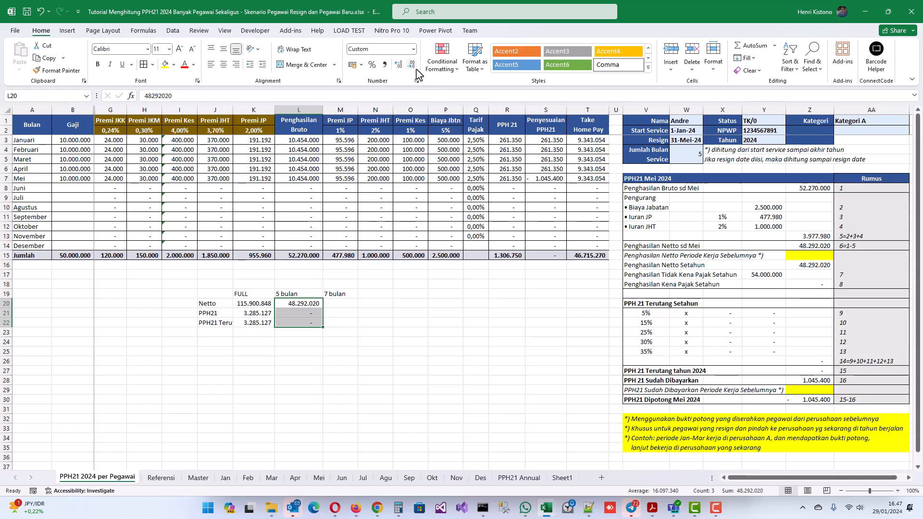
left_click(654, 189)
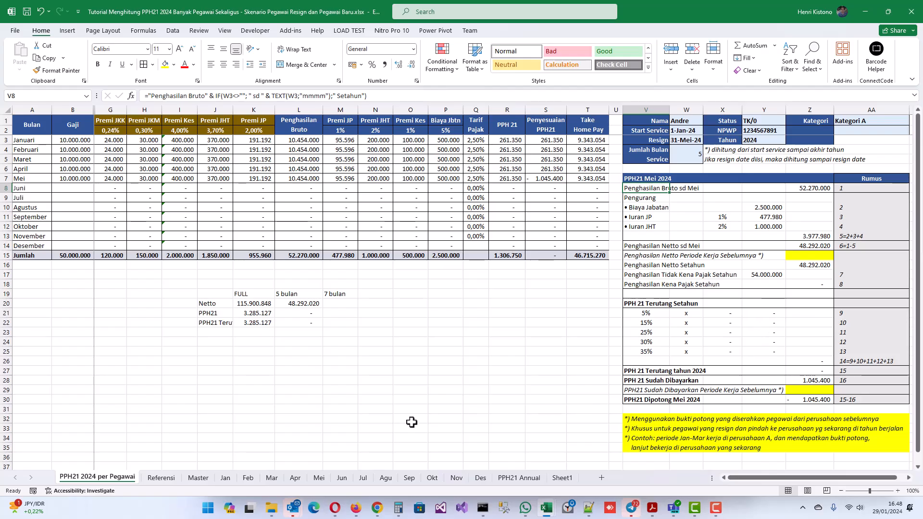
Review the Jan payroll sheet and the full-year employee's annual tax total on the PPH21 Annual sheet.
left_click(225, 478)
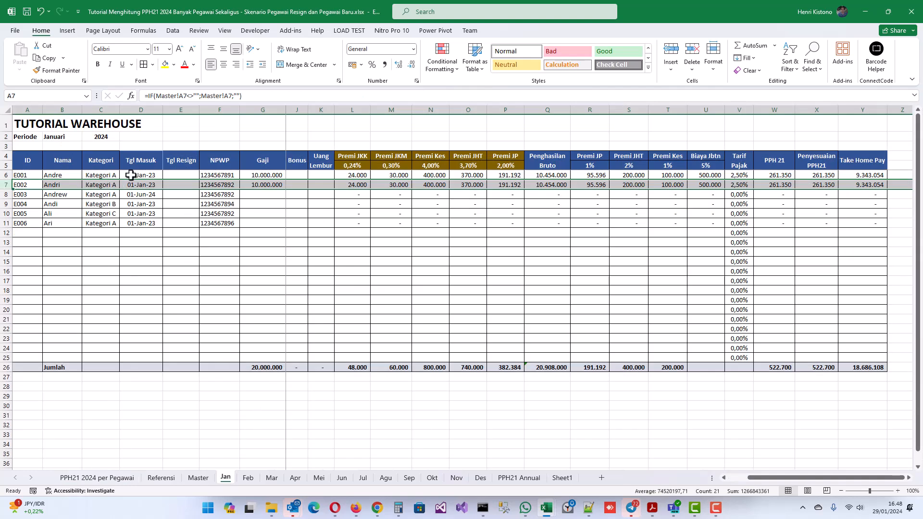
left_click(53, 176)
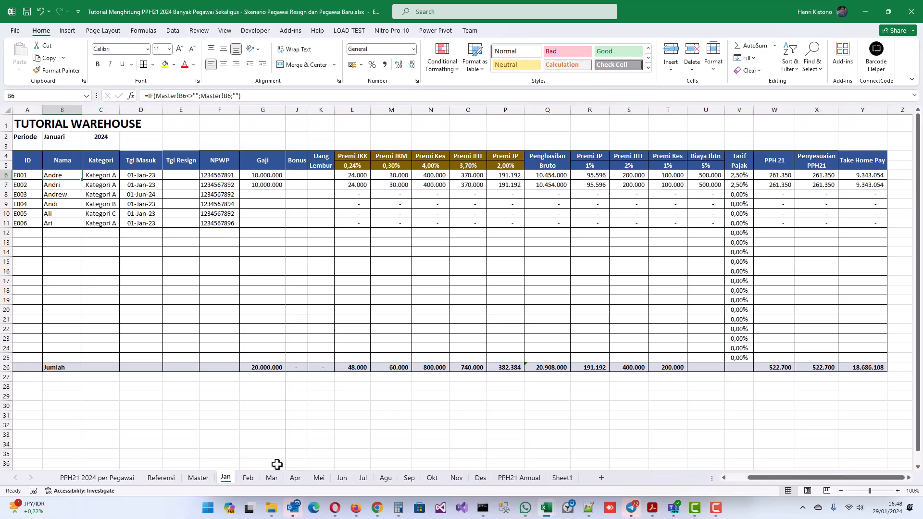
left_click(529, 477)
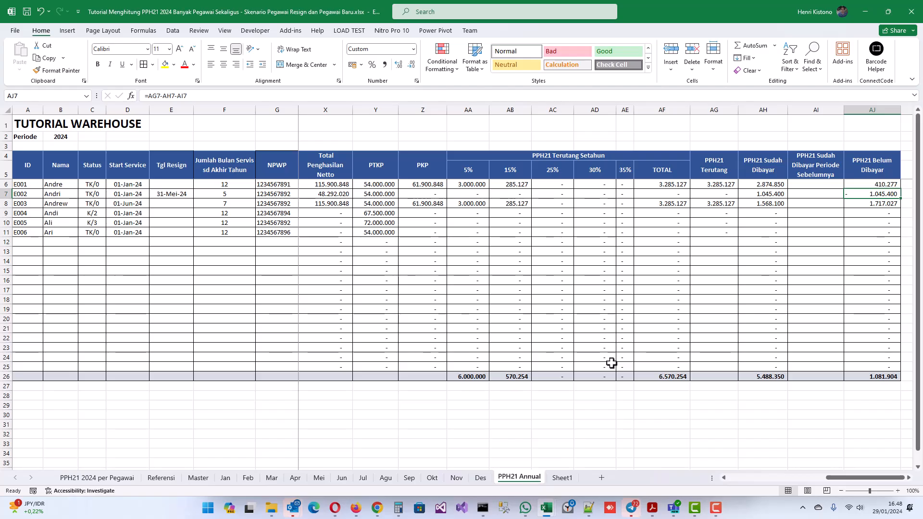
left_click(4, 183)
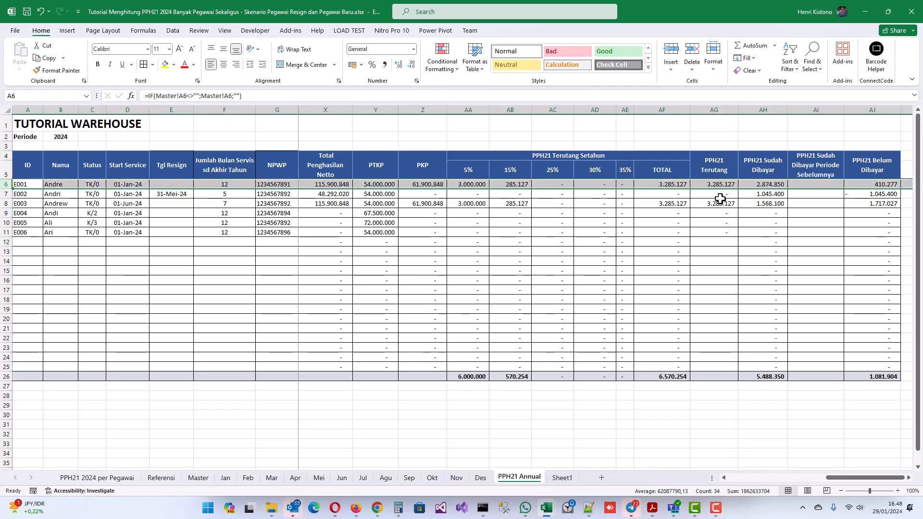
left_click(679, 184)
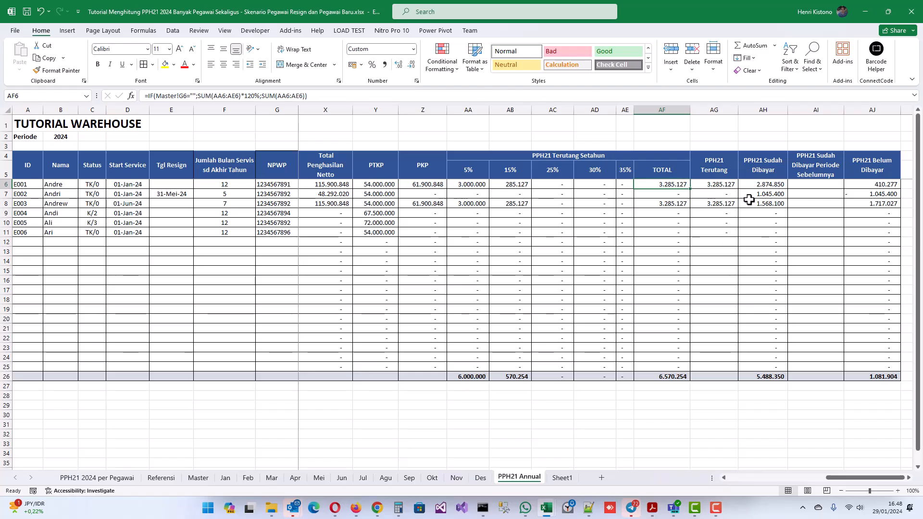
Examine the resigned employee's resign date, net income, tax paid, outstanding PPH21 and annual total in PPH21 Annual, and revisit the Jan sheet.
left_click(4, 194)
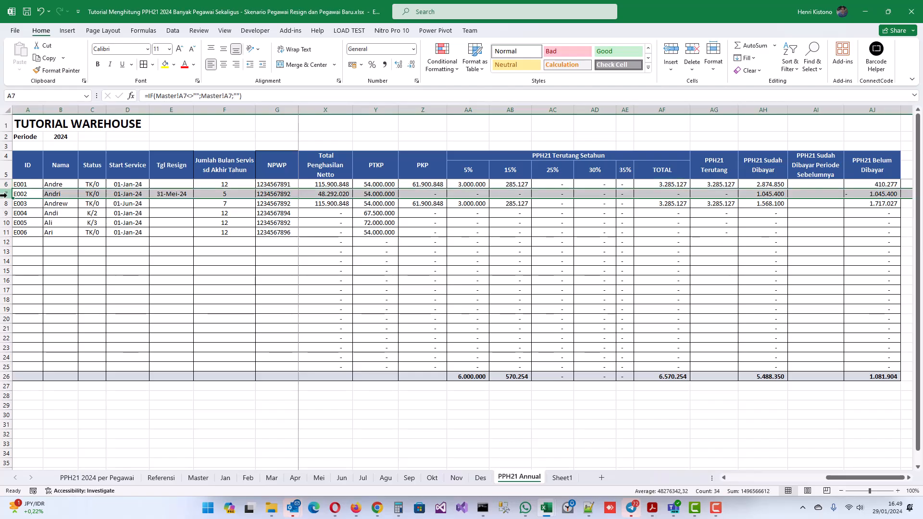
left_click(173, 194)
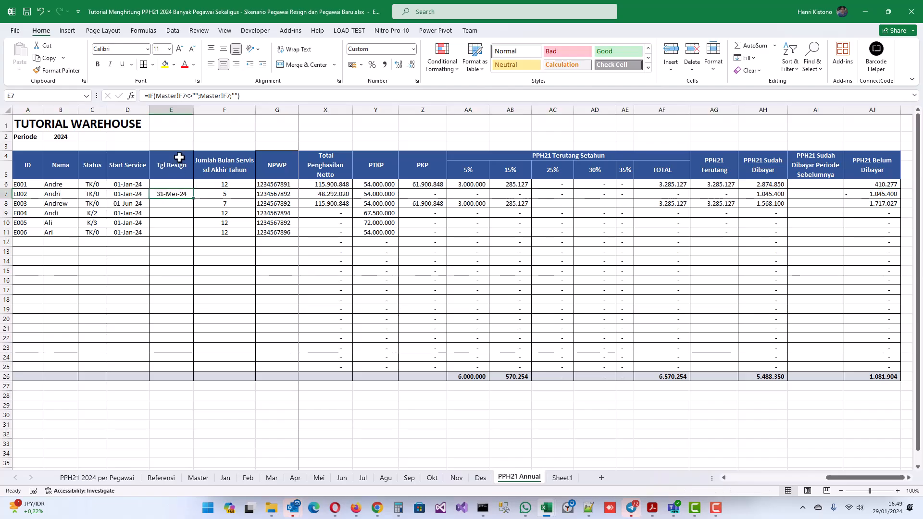
left_click(339, 194)
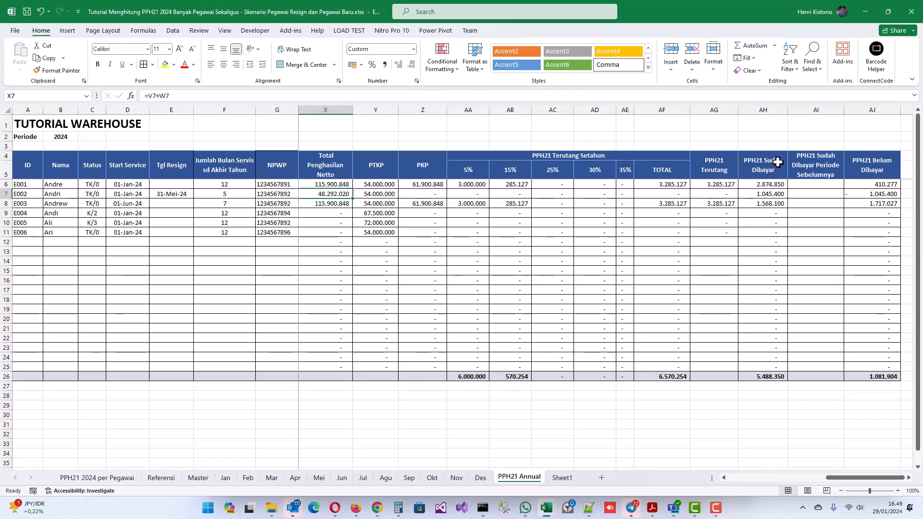
left_click(778, 194)
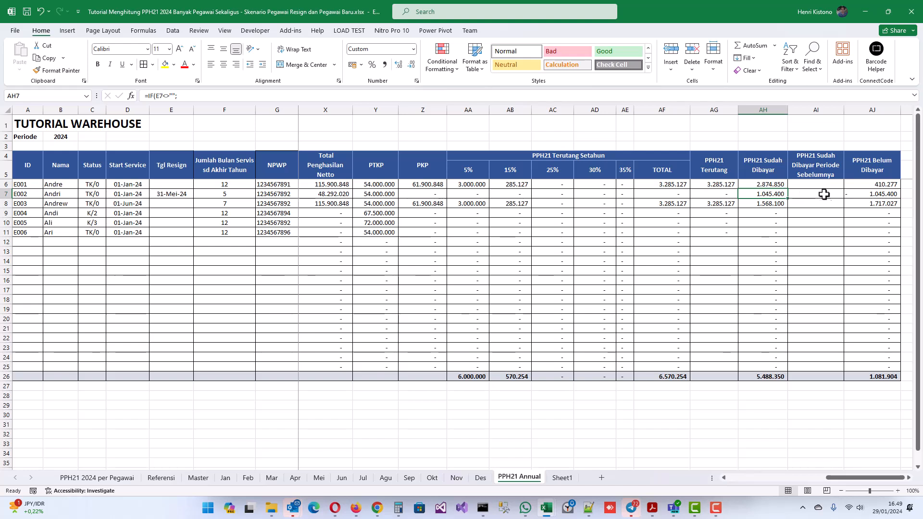
left_click(879, 193)
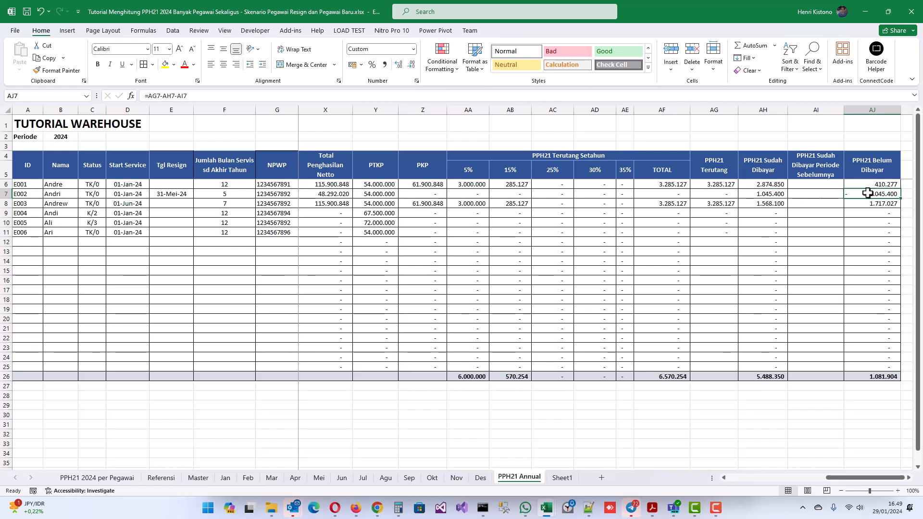
left_click(664, 195)
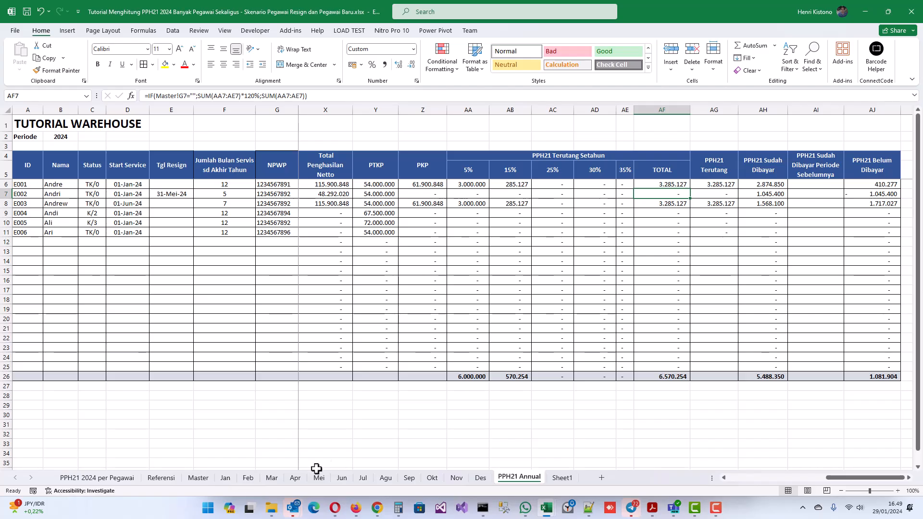
left_click(228, 480)
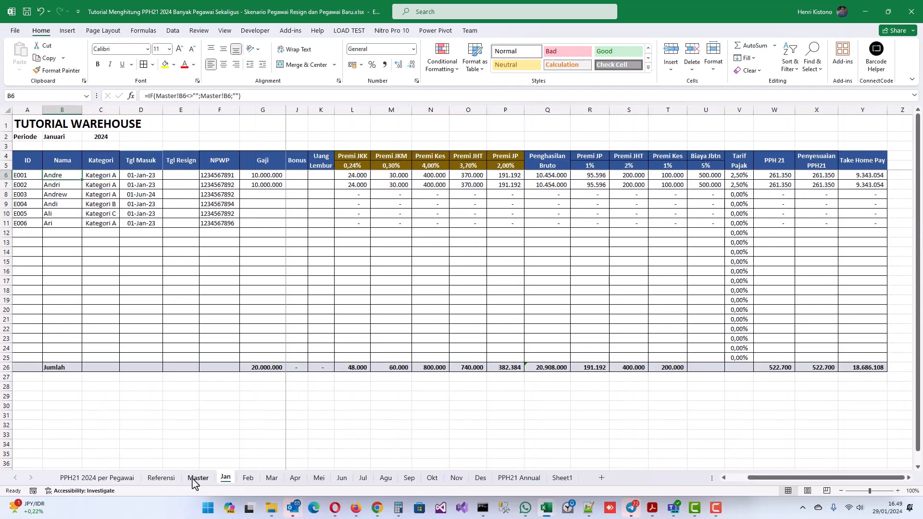
Clear the Gaji values for Januari through Mei on the PPH21 2024 per Pegawai sheet.
left_click(115, 479)
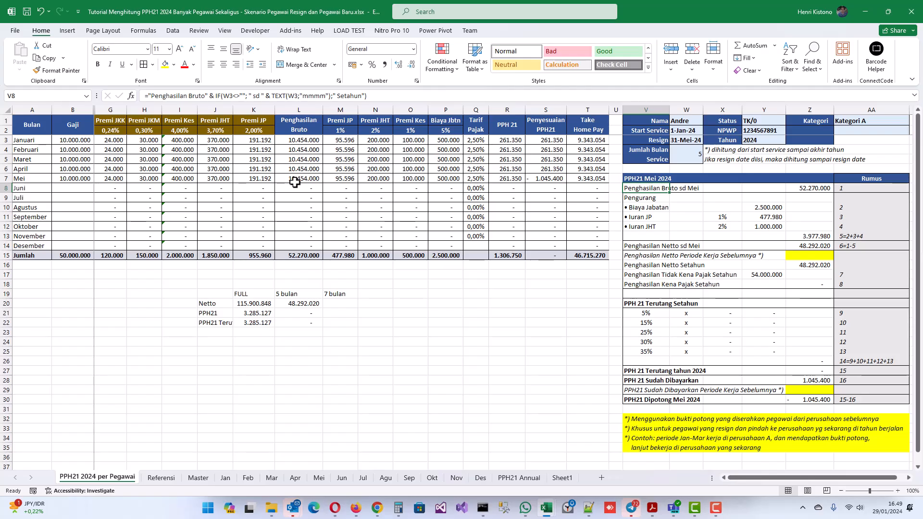
left_click_drag(72, 139, 73, 179)
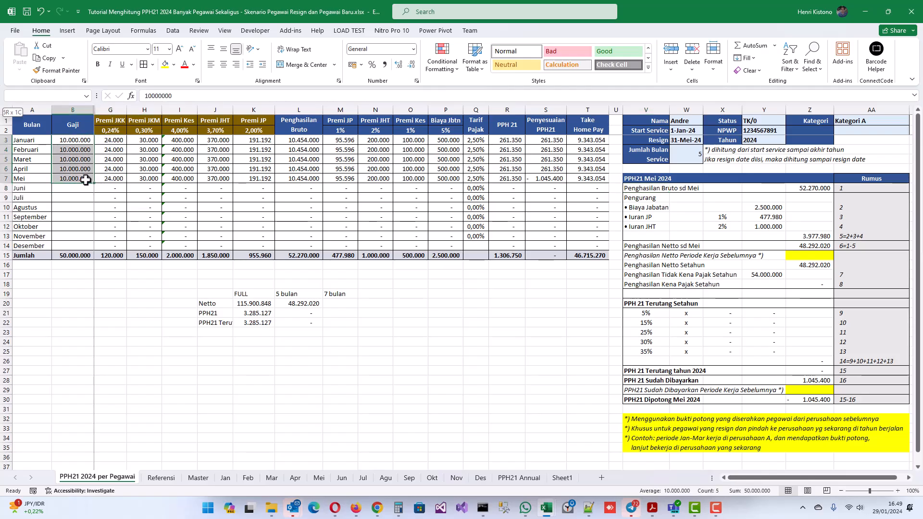
key("Delete")
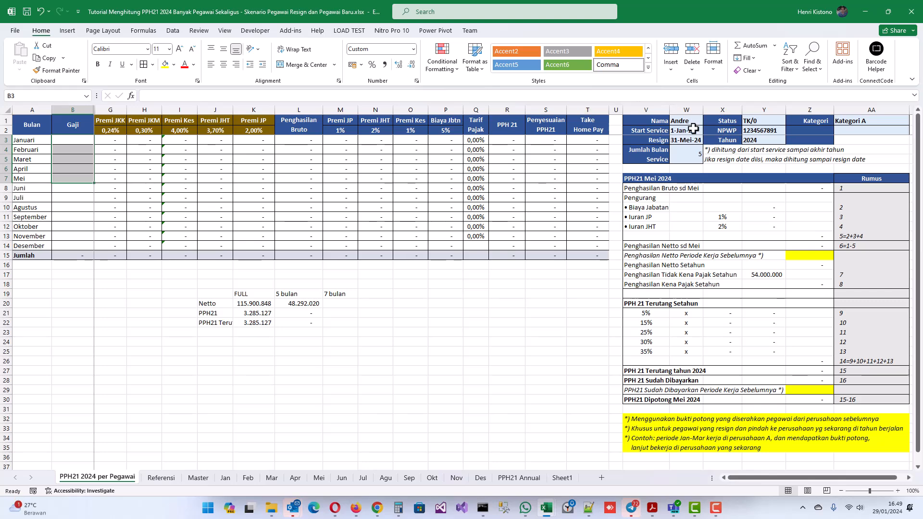
Set the employee's Start Service date to 1-Jun-24 and clear the Resign date.
left_click(689, 130)
type("1")
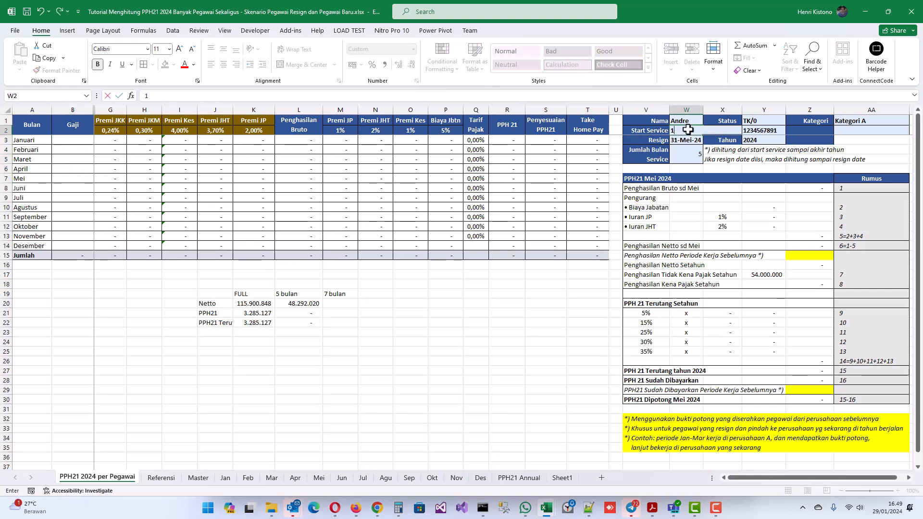
type("-jun-24")
key("Return")
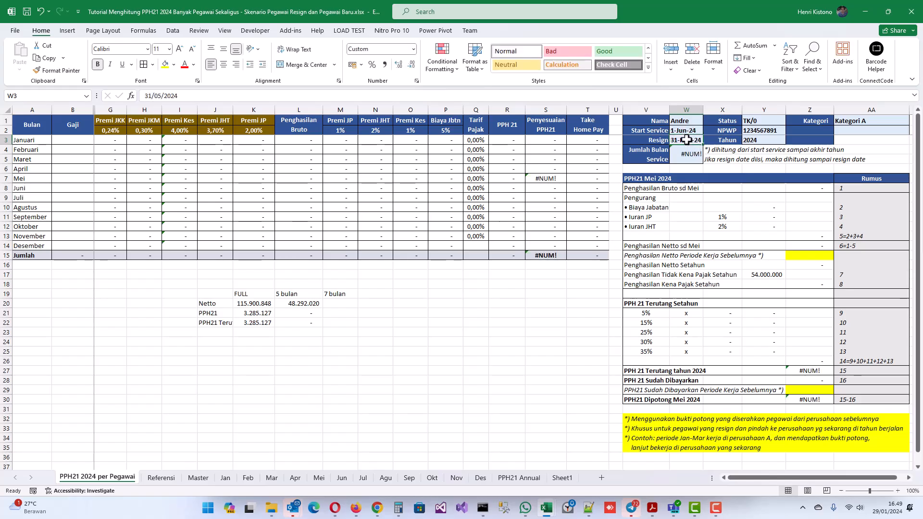
key("Delete")
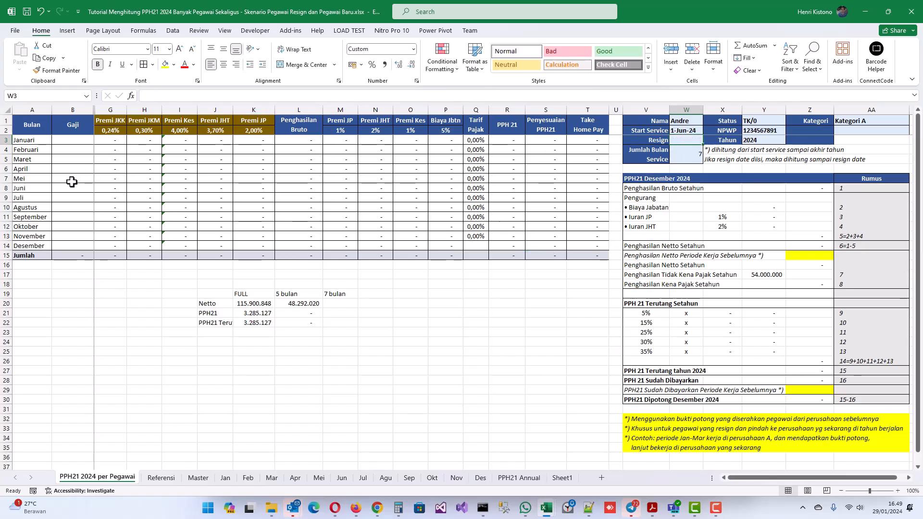
Enter a Juni Gaji of 10.000.000 for the mid-year new hire and select that cell.
left_click(72, 187)
type("10.0")
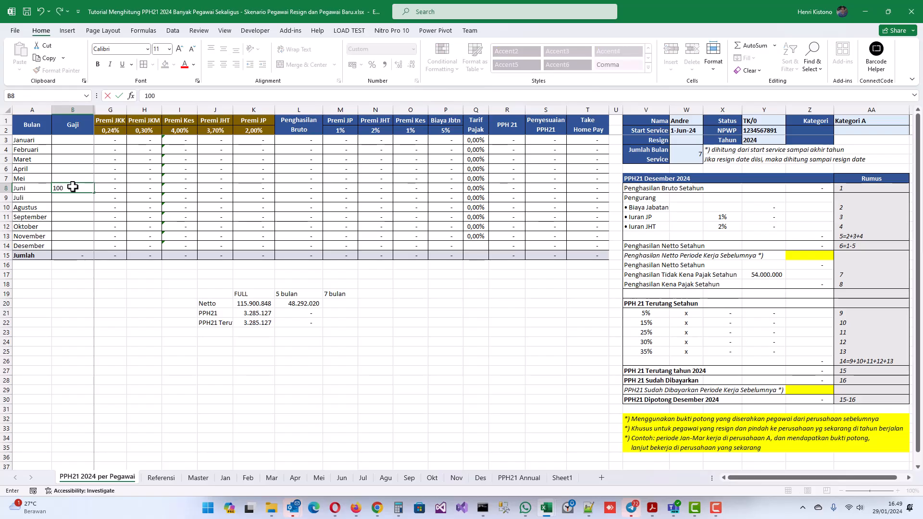
type("00.000")
key("Return")
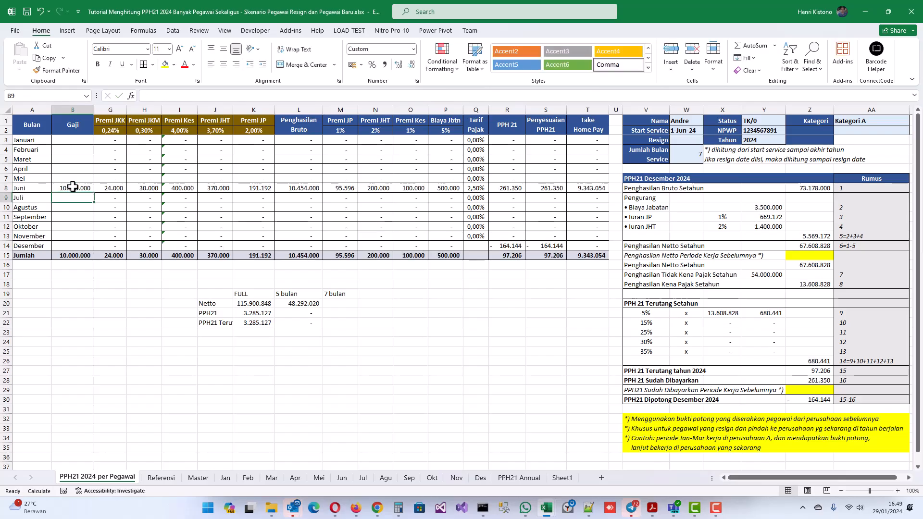
left_click(73, 188)
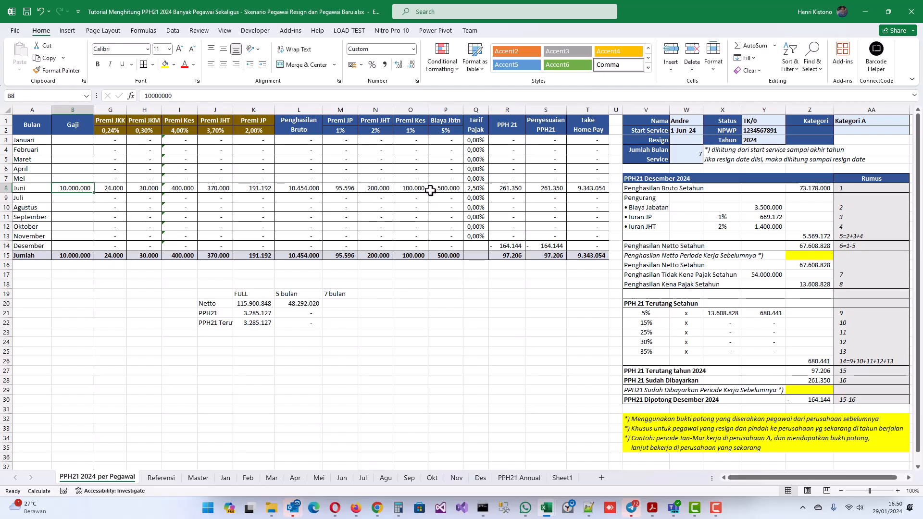
Examine the Gaji column, the annual Penghasilan Bruto and deductions, and the formulas behind Juni's Penghasilan Bruto and Tarif Pajak.
left_click_drag(69, 140, 69, 244)
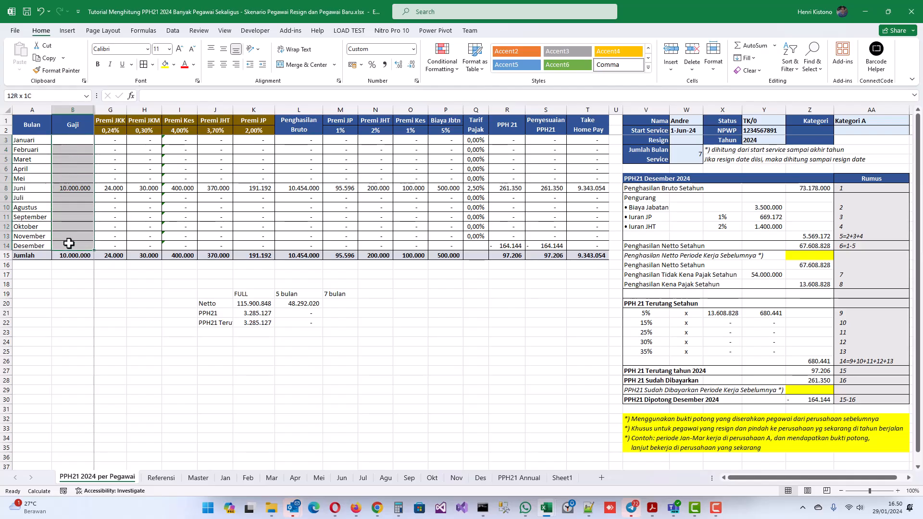
left_click(71, 187)
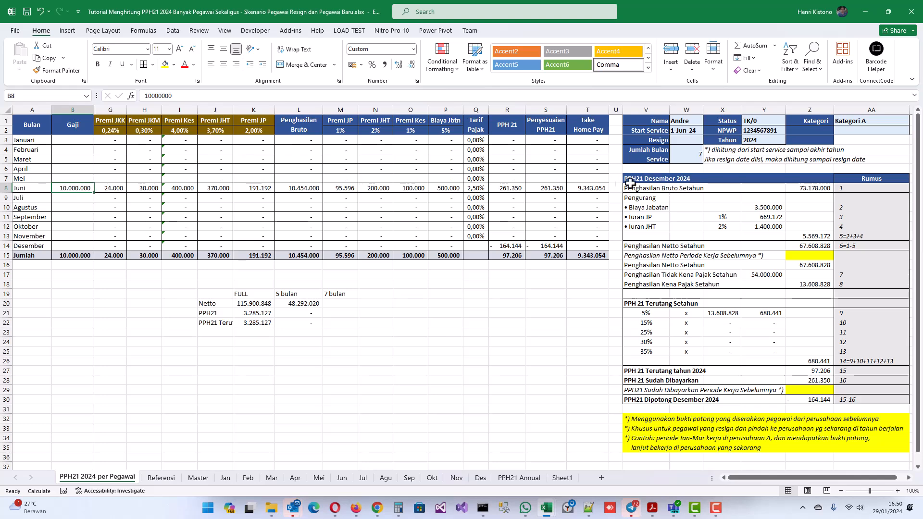
left_click(661, 188)
left_click(824, 189)
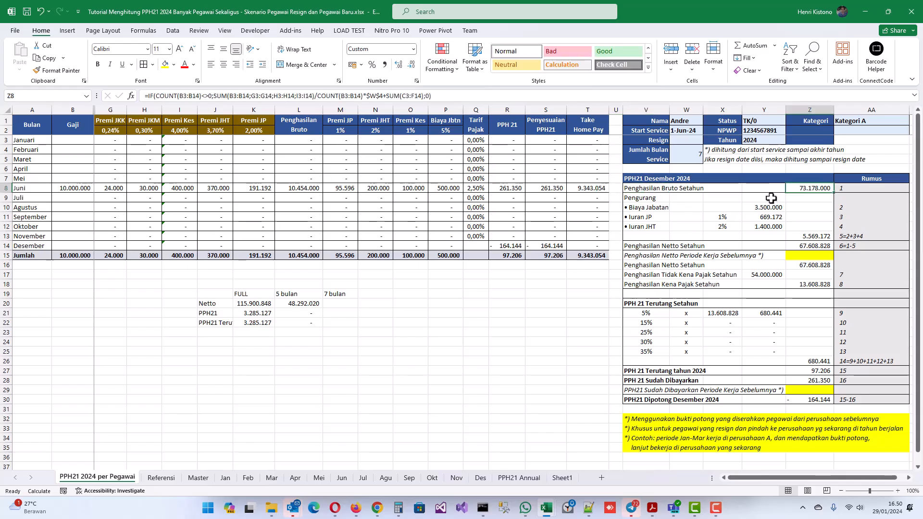
left_click(658, 227)
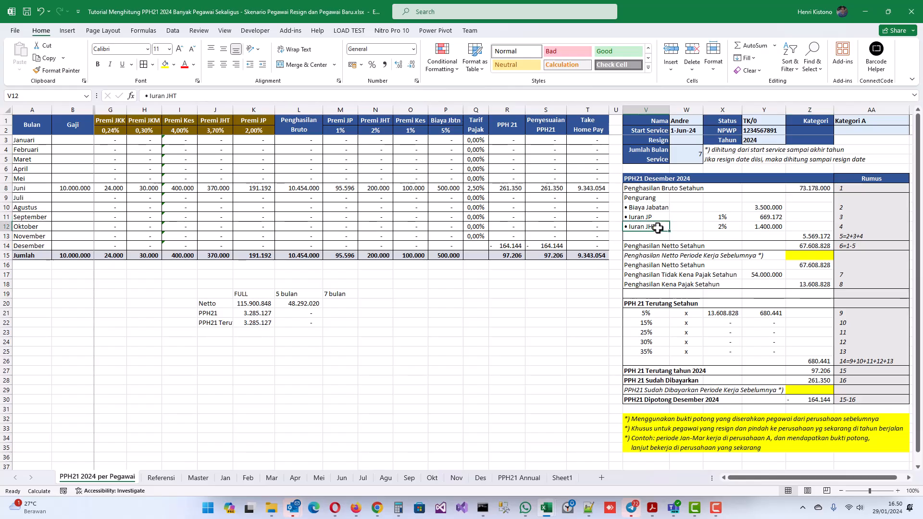
left_click(475, 125)
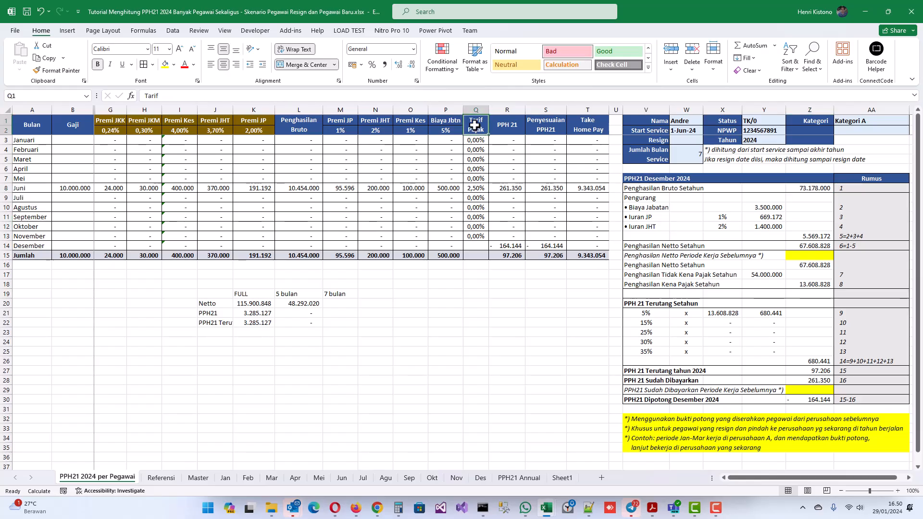
left_click(475, 189)
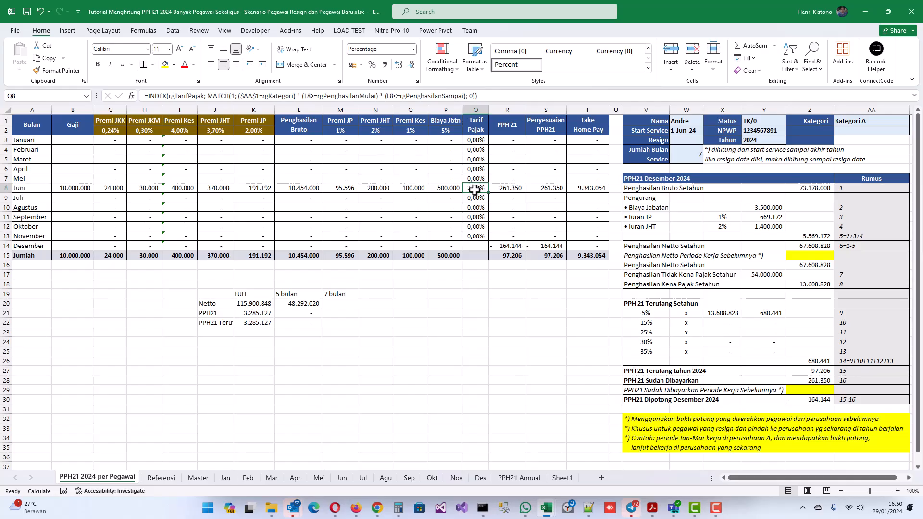
left_click(311, 188)
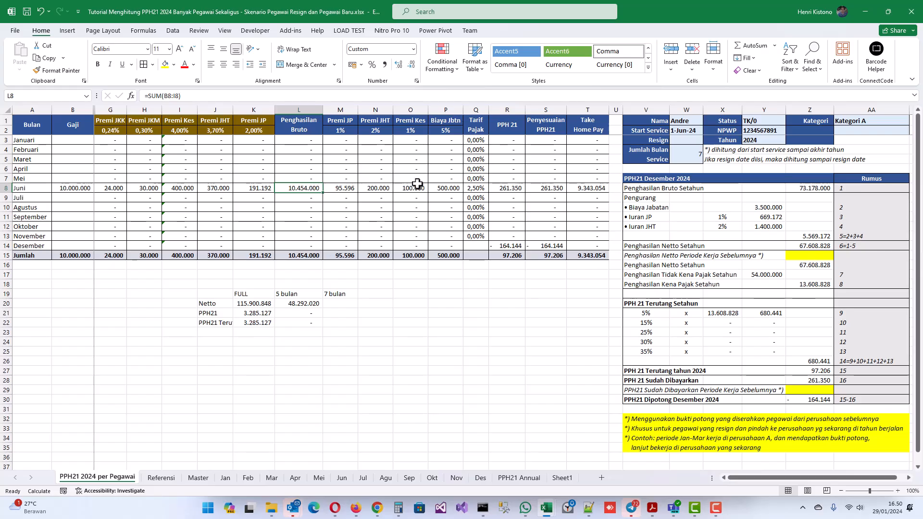
left_click(479, 189)
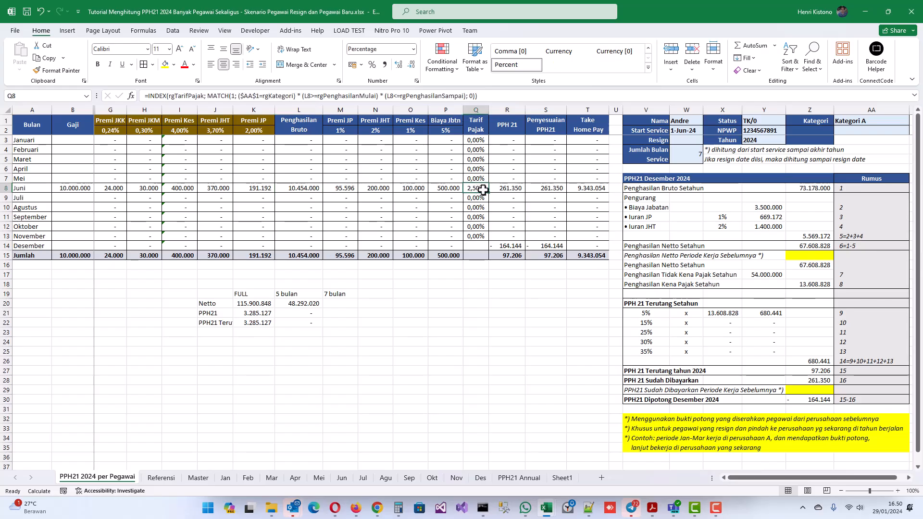
left_click(307, 188)
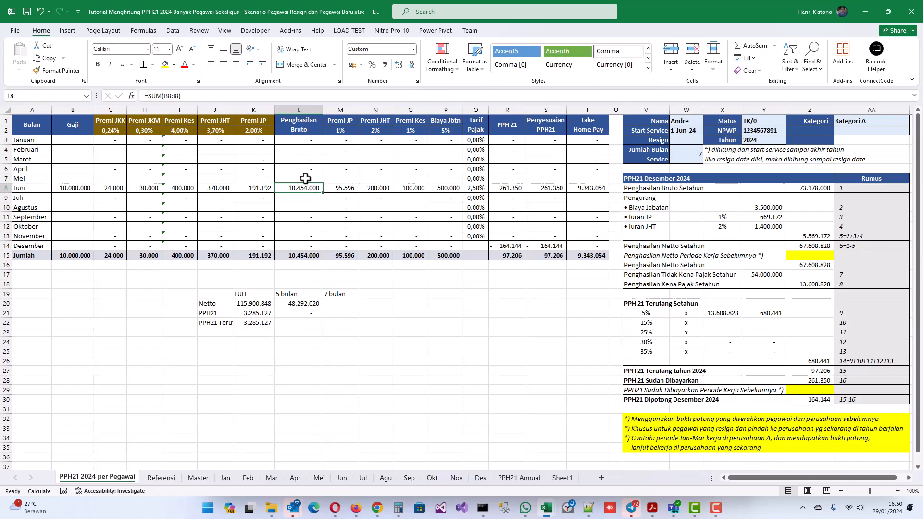
Fill the Juni Gaji of 10.000.000 through Desember and select Desember's PPH 21 cell.
left_click(89, 191)
left_click_drag(94, 193, 90, 249)
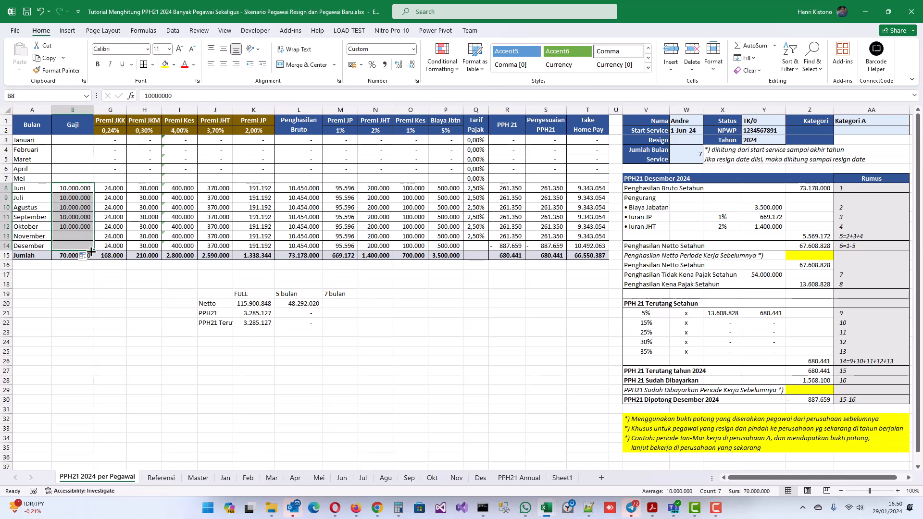
left_click(513, 247)
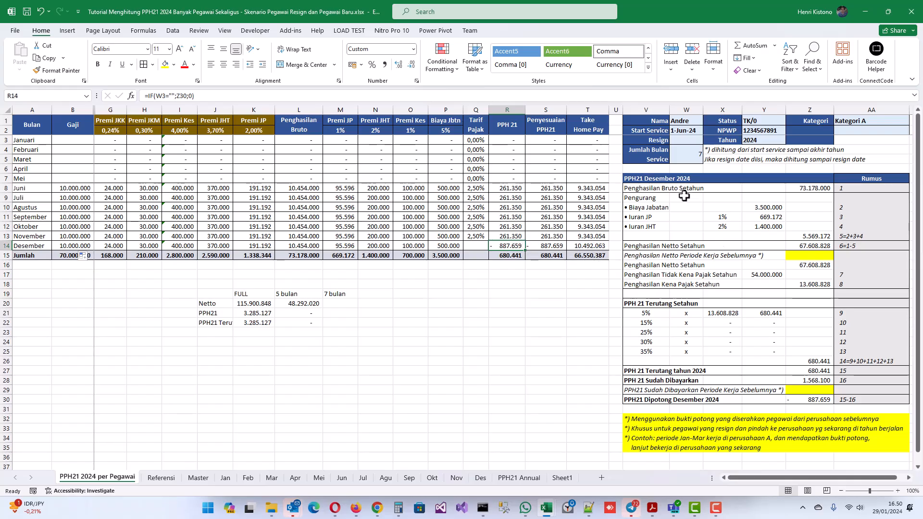
Trace the PPH21 Desember 2024 calculation from annual net income to tax withheld, checking it against the monthly Penyesuaian PPH21 and Juni–Desember rows.
left_click_drag(635, 178, 871, 398)
left_click(746, 324)
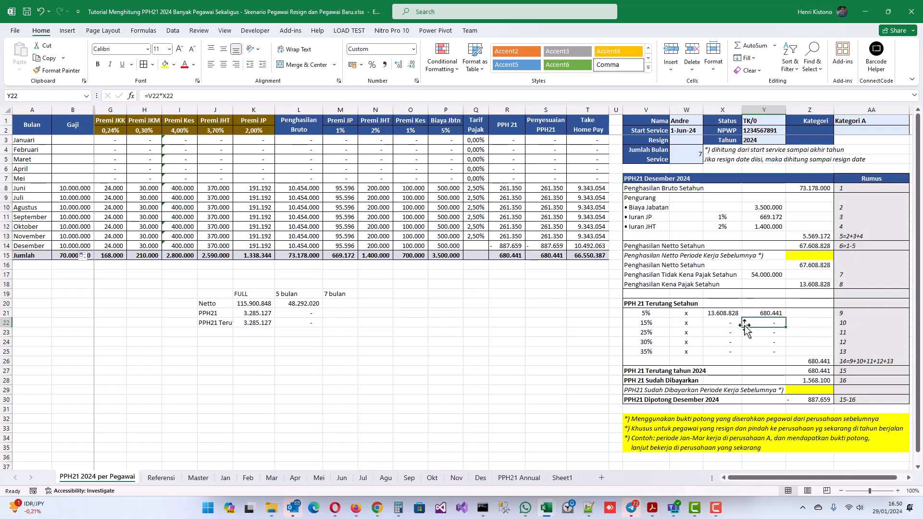
left_click(810, 248)
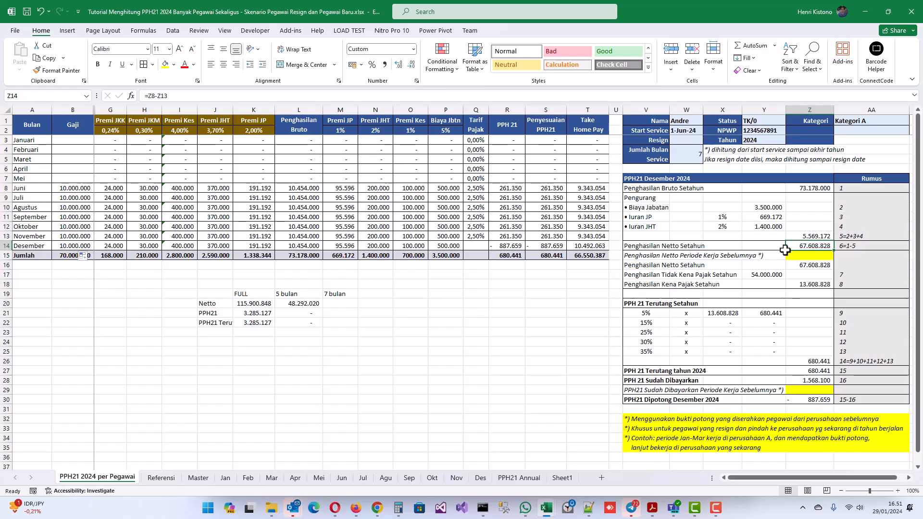
left_click(816, 286)
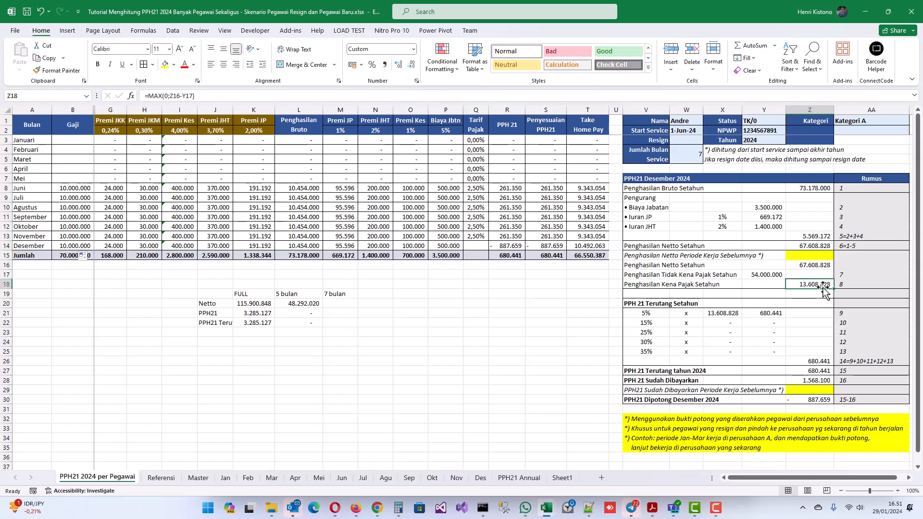
left_click(767, 315)
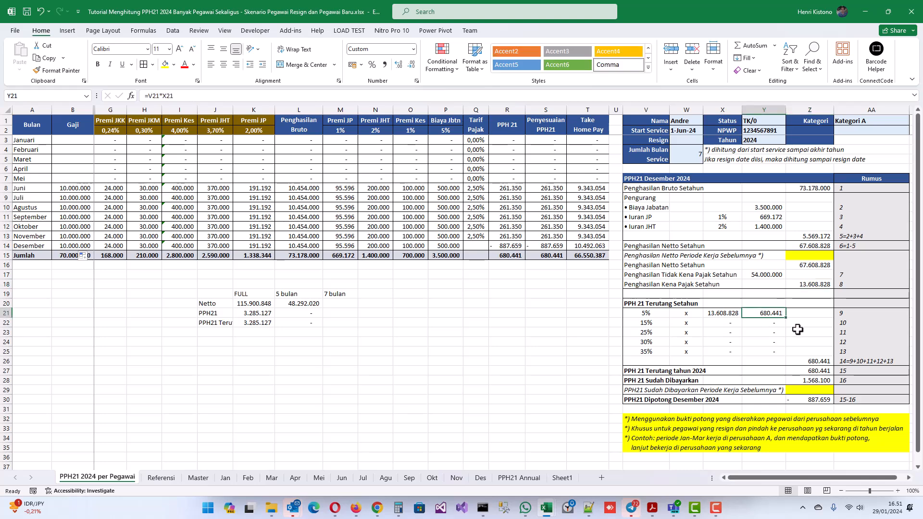
left_click(818, 361)
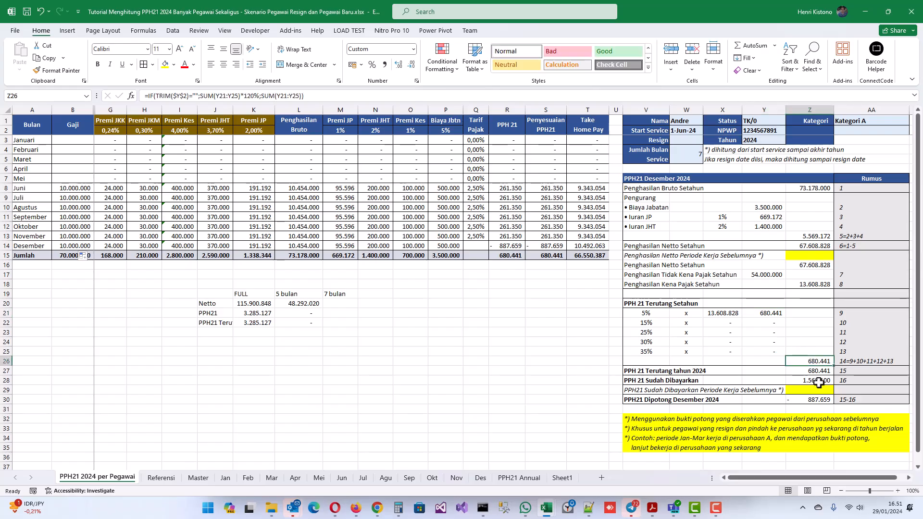
left_click(799, 381)
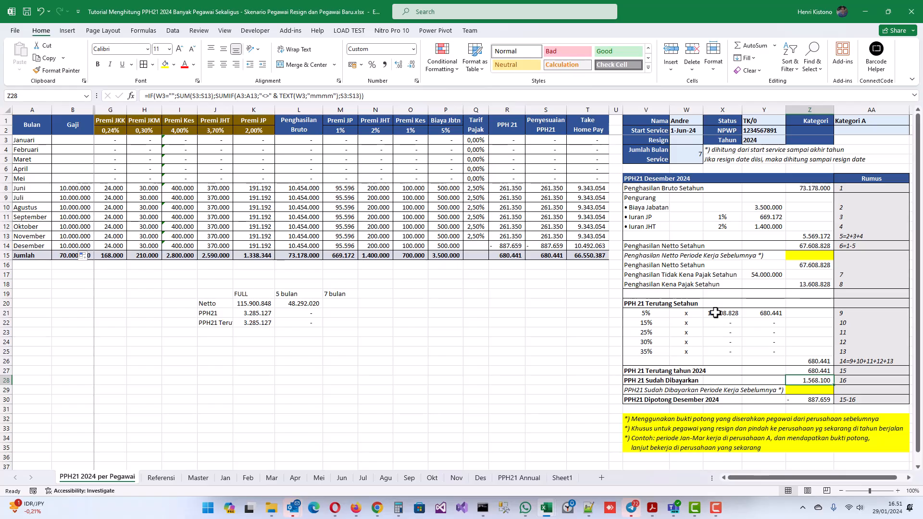
left_click_drag(551, 187, 552, 237)
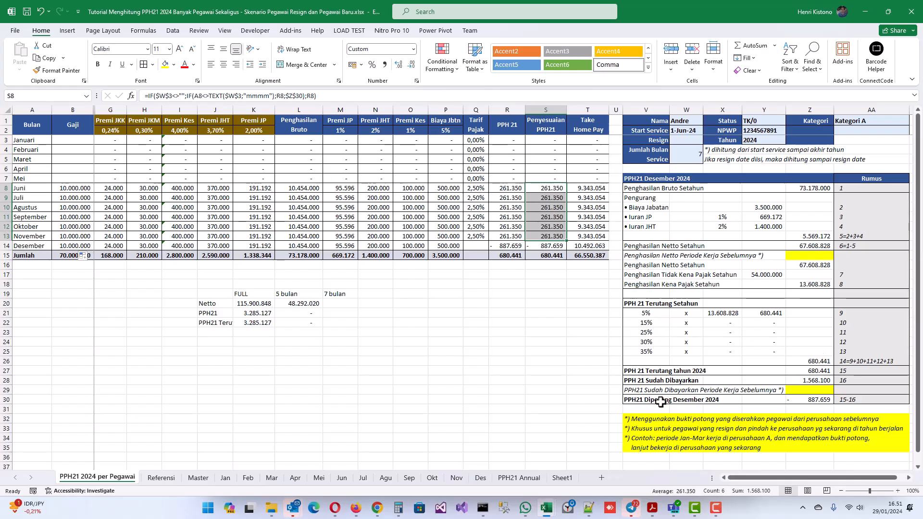
left_click(813, 401)
left_click(557, 248)
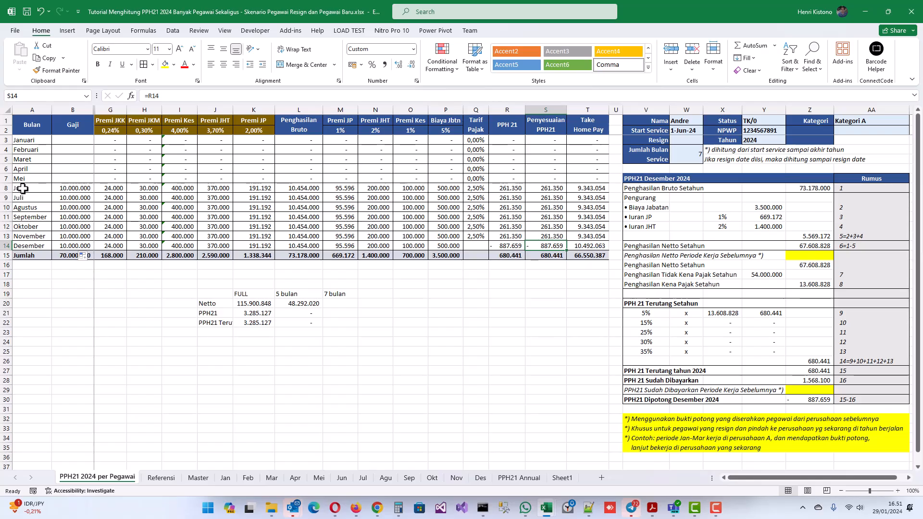
left_click_drag(22, 188, 574, 249)
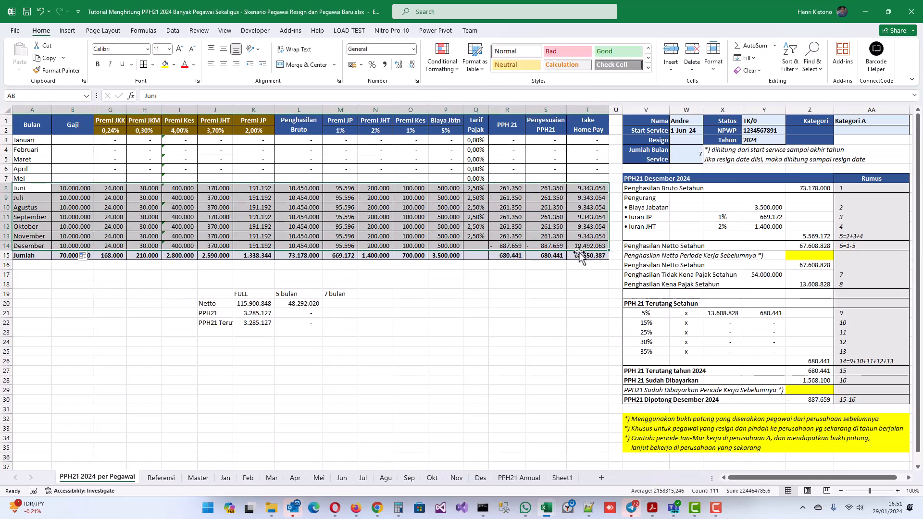
Examine the previous-employment net income field and its dependent totals, then compare the FULL, 5 bulan and 7 bulan summary columns.
left_click(644, 256)
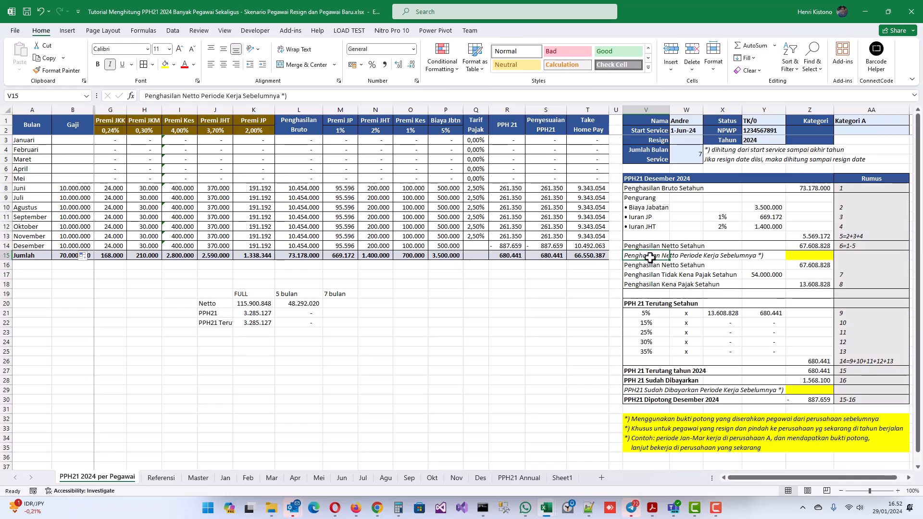
left_click(803, 255)
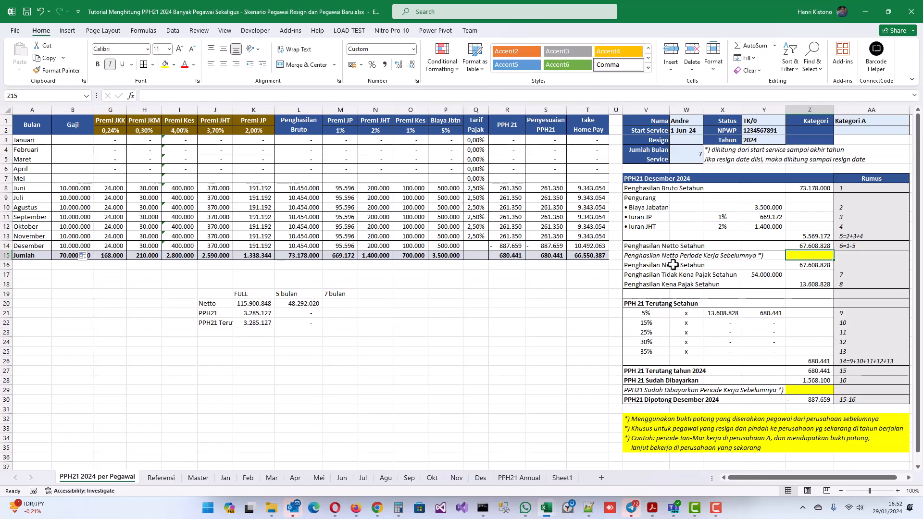
left_click(812, 266)
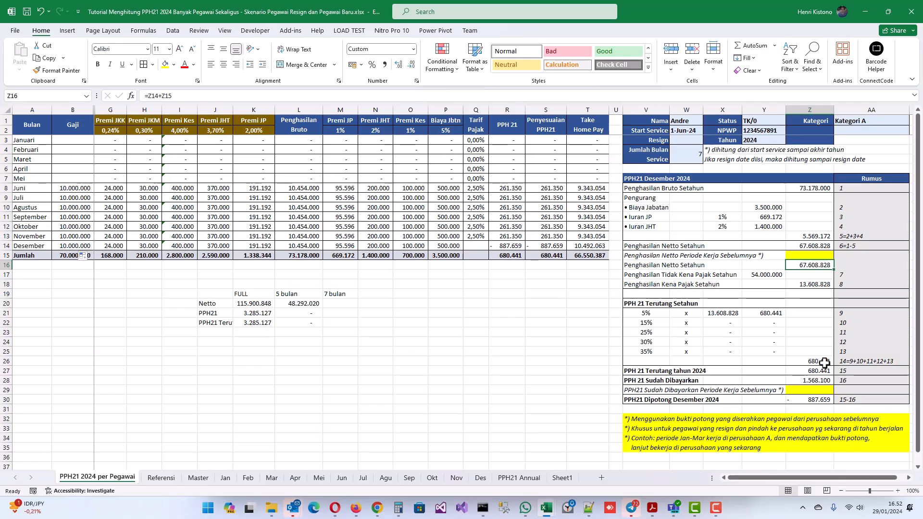
left_click(824, 398)
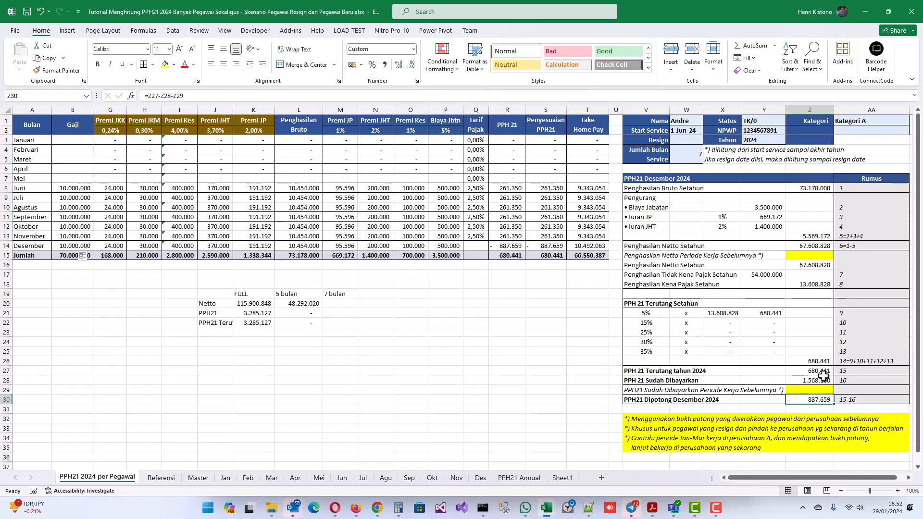
left_click(819, 361)
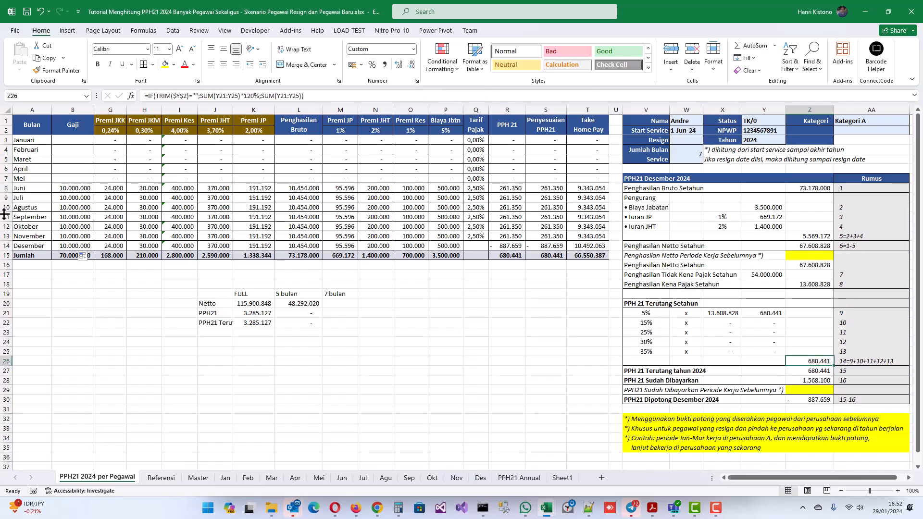
left_click_drag(287, 294, 291, 300)
left_click(291, 297)
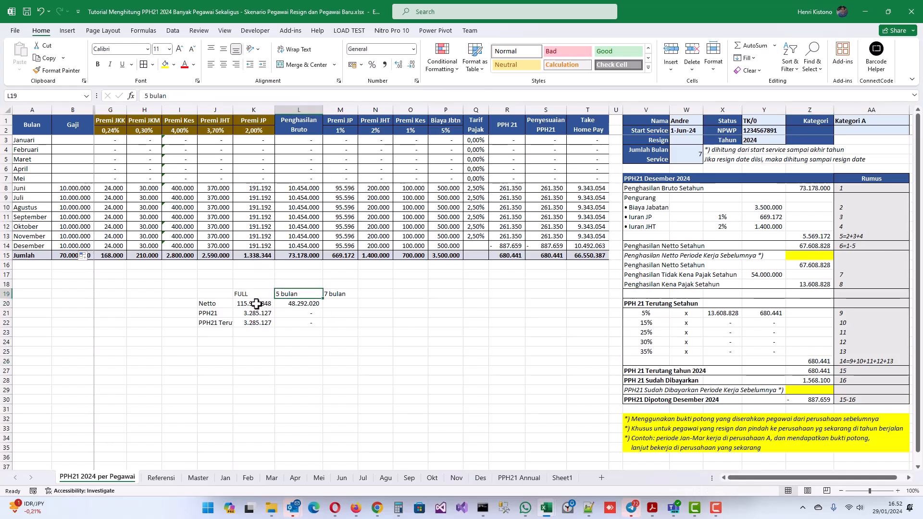
left_click(294, 305)
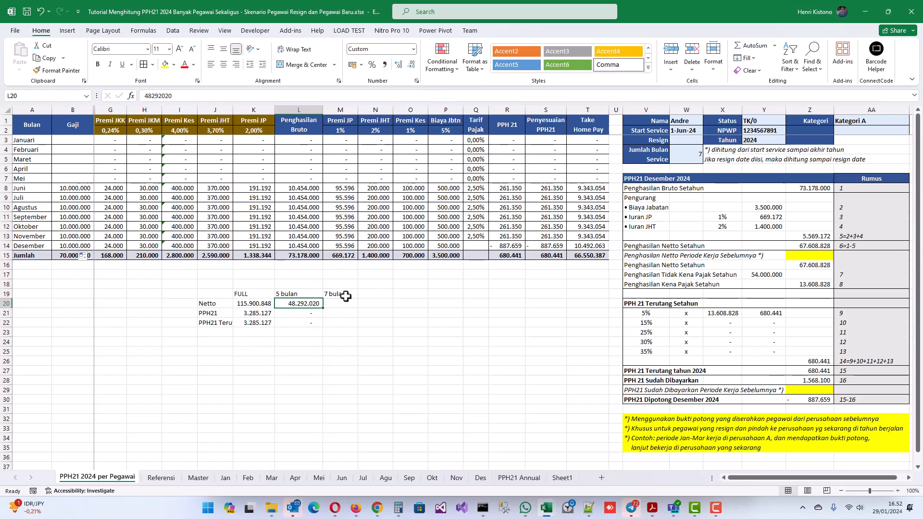
left_click_drag(40, 188, 568, 257)
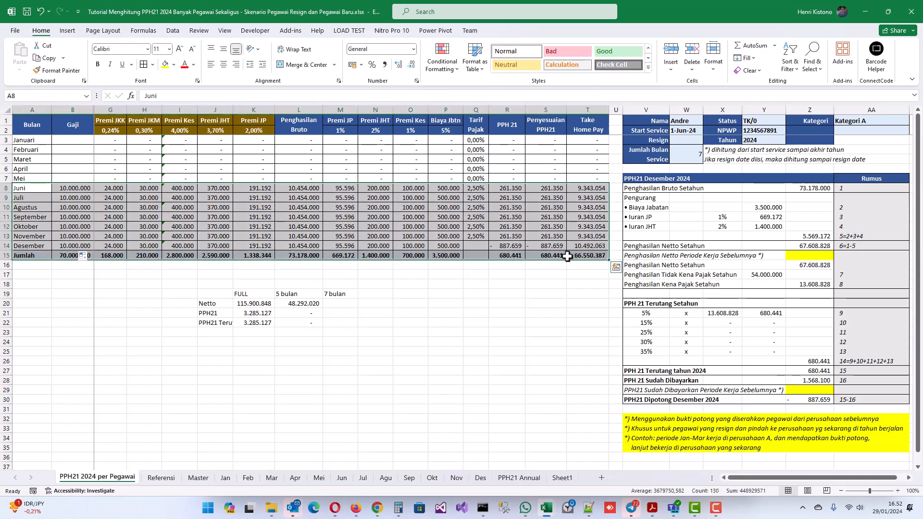
mouse_move(258, 295)
left_mouse_down()
mouse_move(254, 323)
mouse_move(258, 296)
left_mouse_up()
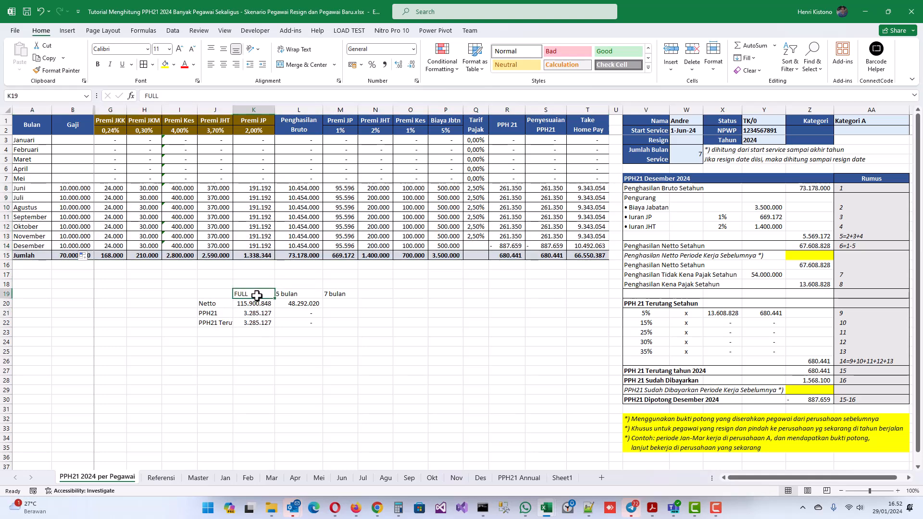
left_click(337, 295)
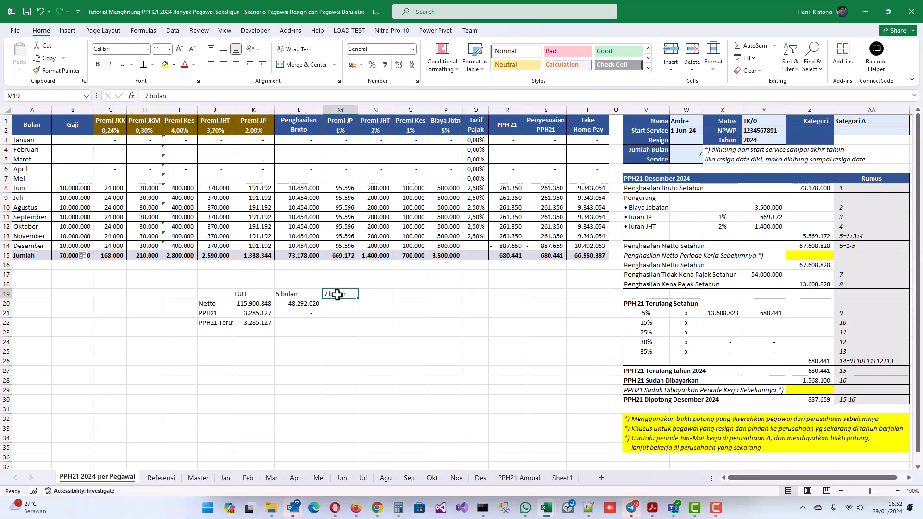
Paste the 5 bulan Netto as a value into Penghasilan Netto Periode Kerja Sebelumnya and compare the combined annual net income with the FULL column.
left_click(298, 305)
key("ctrl+c")
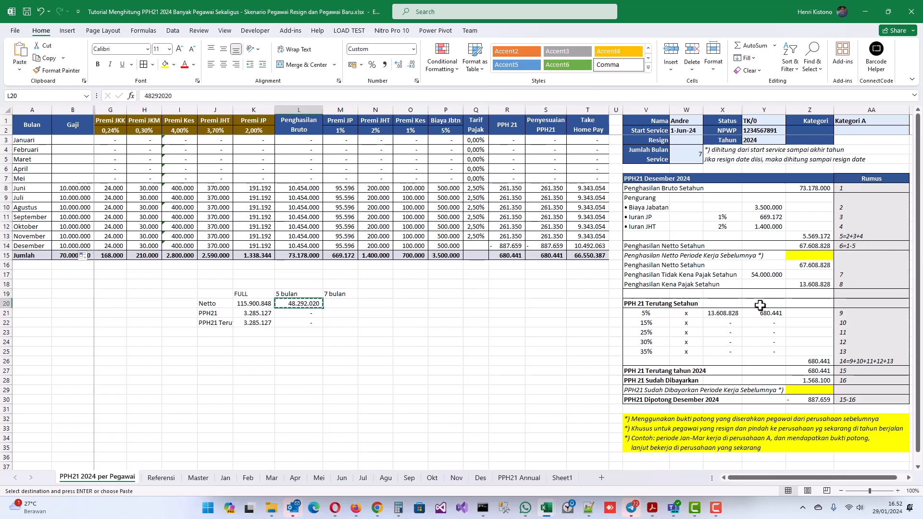
right_click(812, 256)
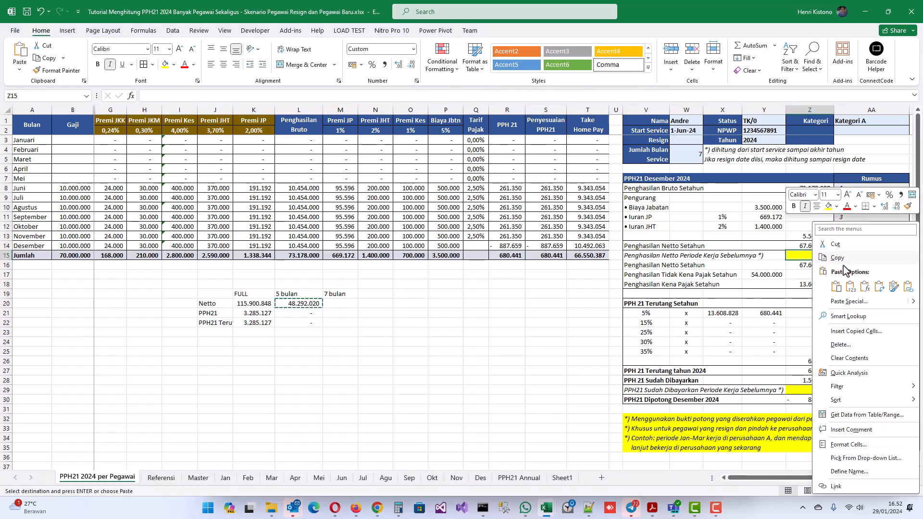
left_click(851, 288)
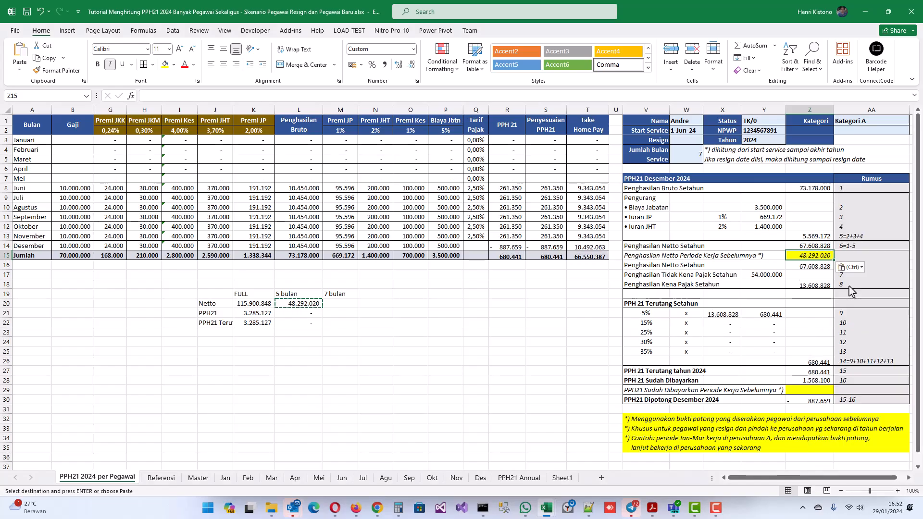
left_click(813, 267)
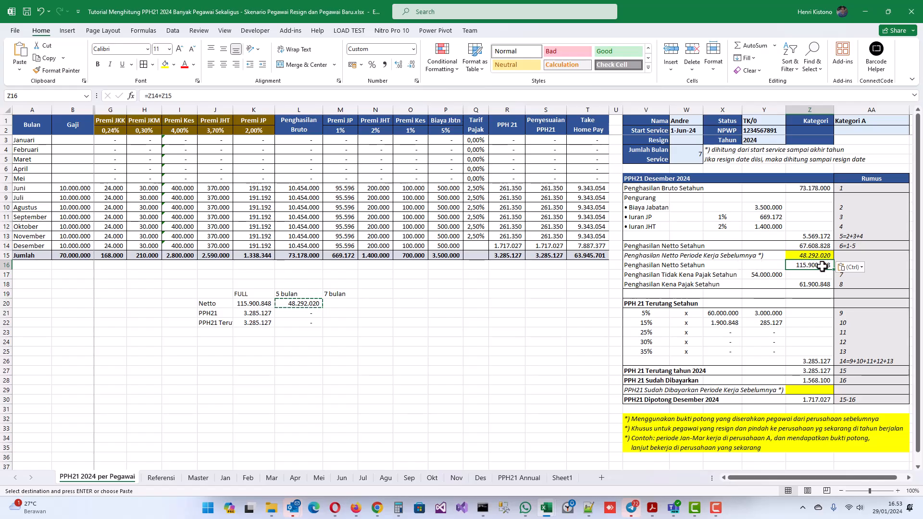
left_click(257, 306)
left_click_drag(250, 292, 253, 323)
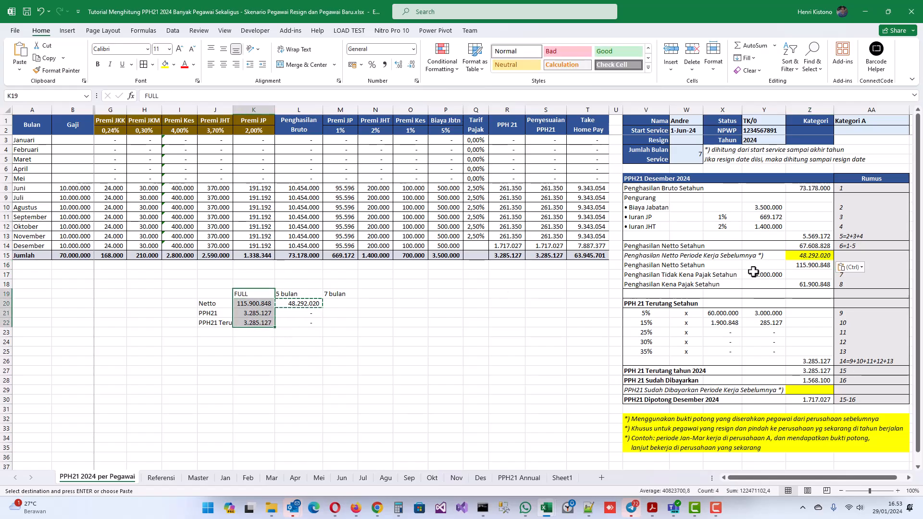
Enter the 5 bulan PPH21 value of 0 in PPH21 Sudah Dibayarkan Periode Kerja Sebelumnya.
left_click(813, 265)
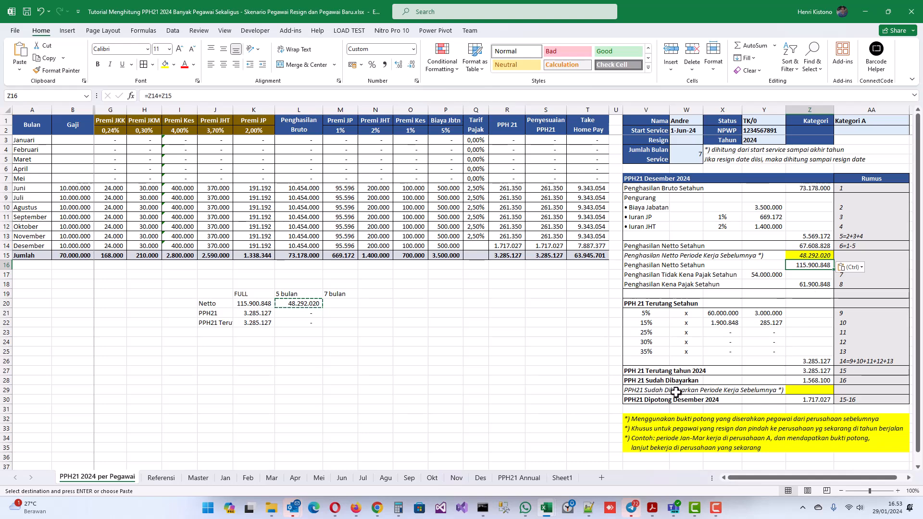
left_click(298, 314)
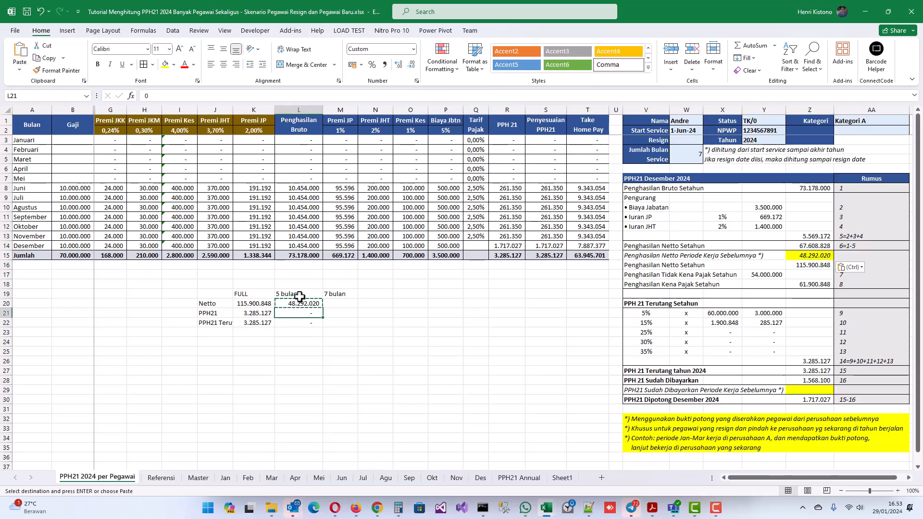
left_click(794, 390)
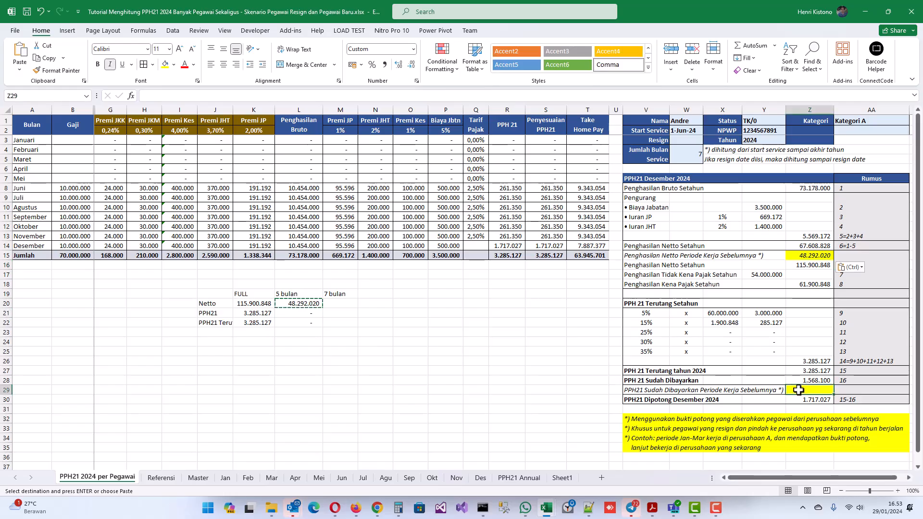
key("Return")
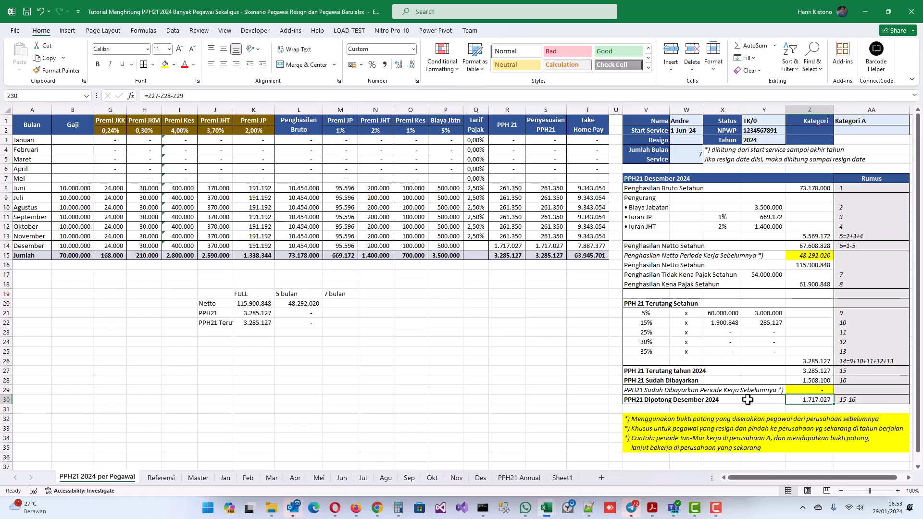
Compare the annual PPH 21 Terutang with the FULL column and check PPH 21 Sudah Dibayarkan against the Juni–November Penyesuaian PPH21 amounts.
left_click(816, 364)
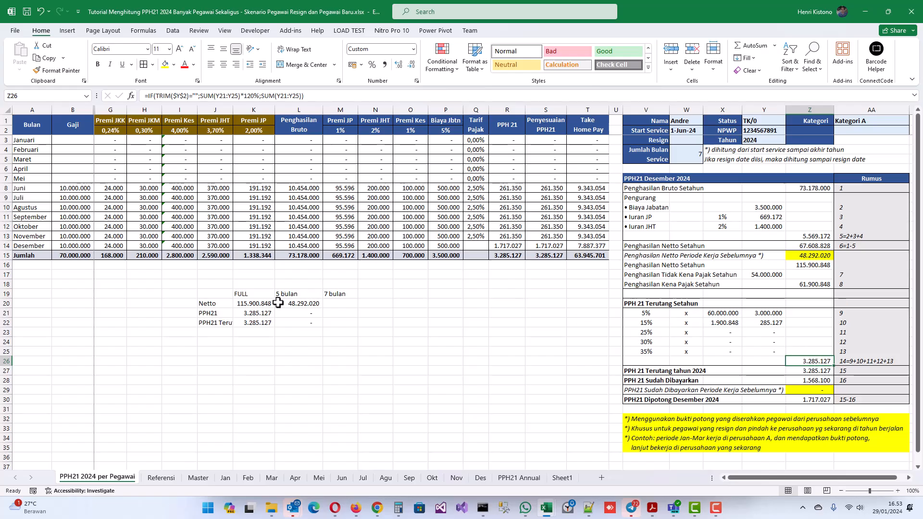
left_click(253, 314)
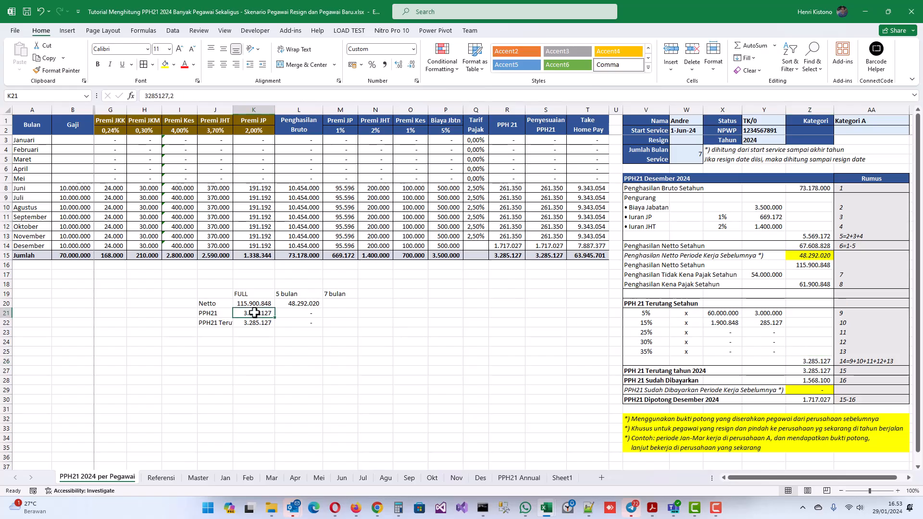
left_click(823, 364)
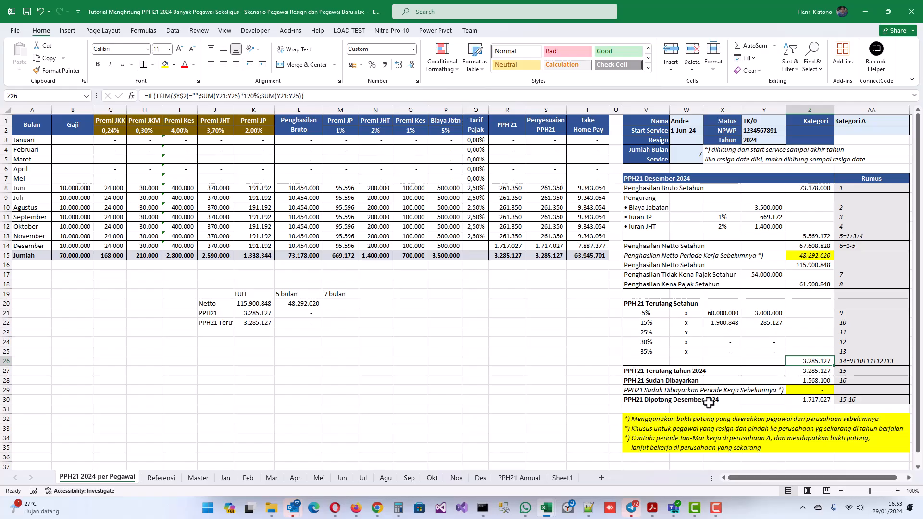
left_click(830, 400)
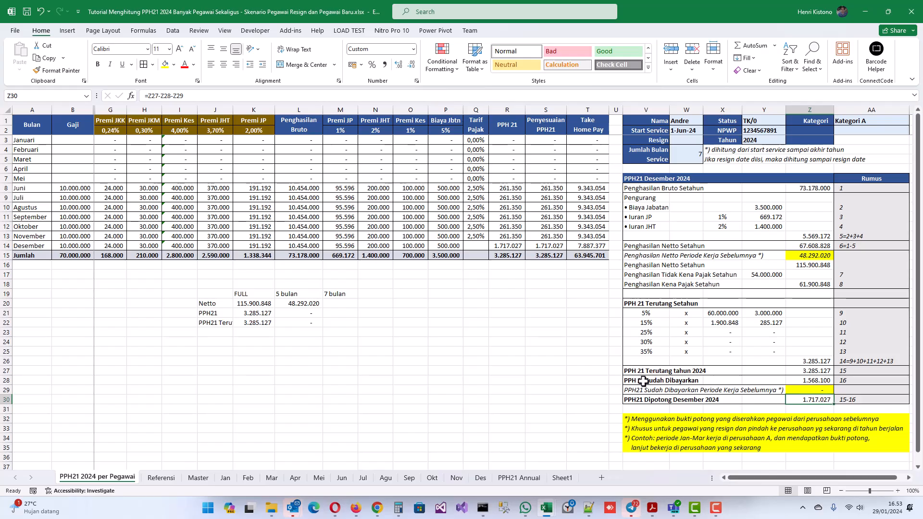
left_click(820, 382)
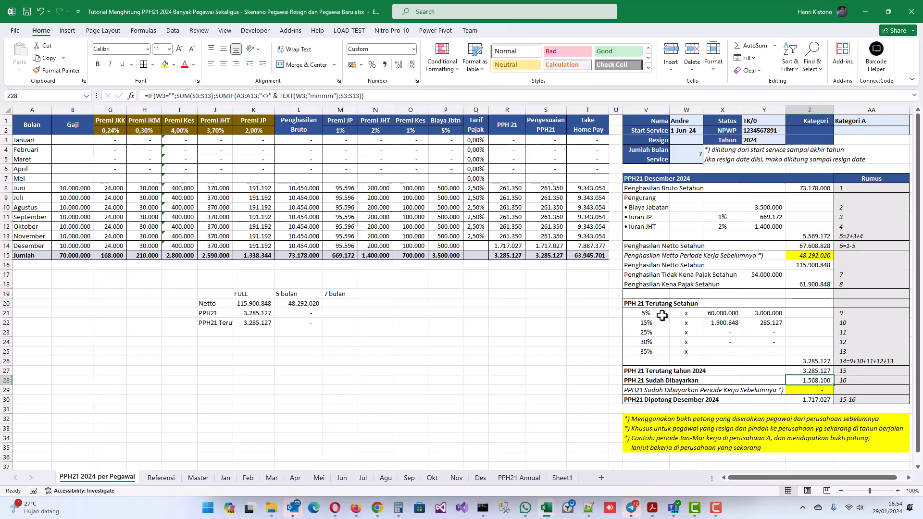
left_click_drag(557, 188, 545, 229)
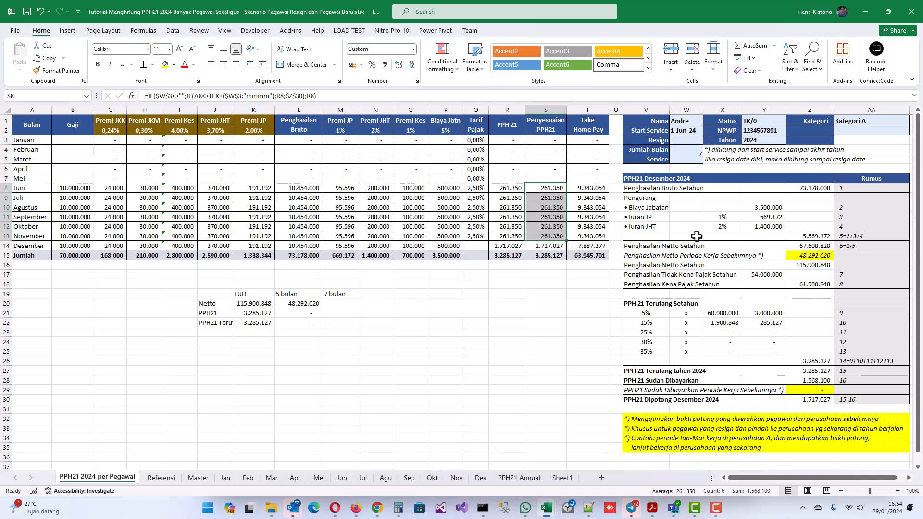
left_click(813, 398)
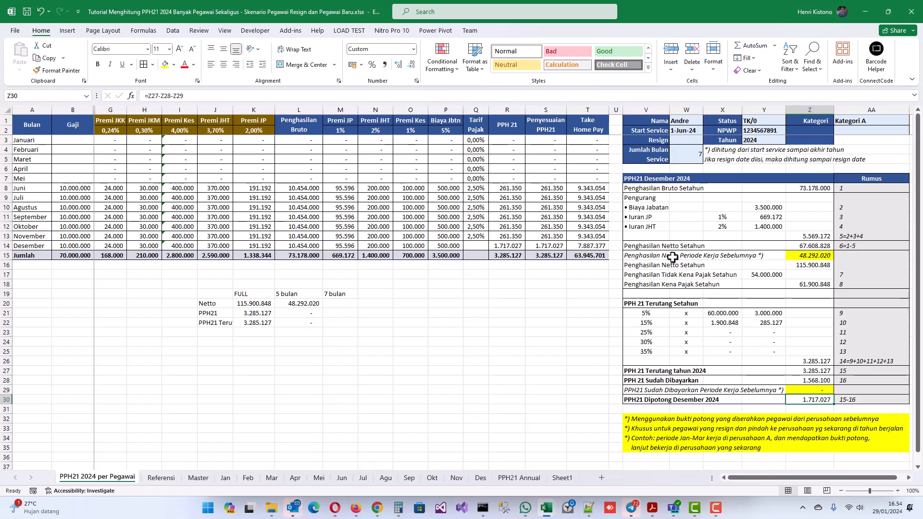
Try clearing Penghasilan Netto Periode Kerja Sebelumnya to test its effect on December's tax, and undo the deletion.
left_click(812, 259)
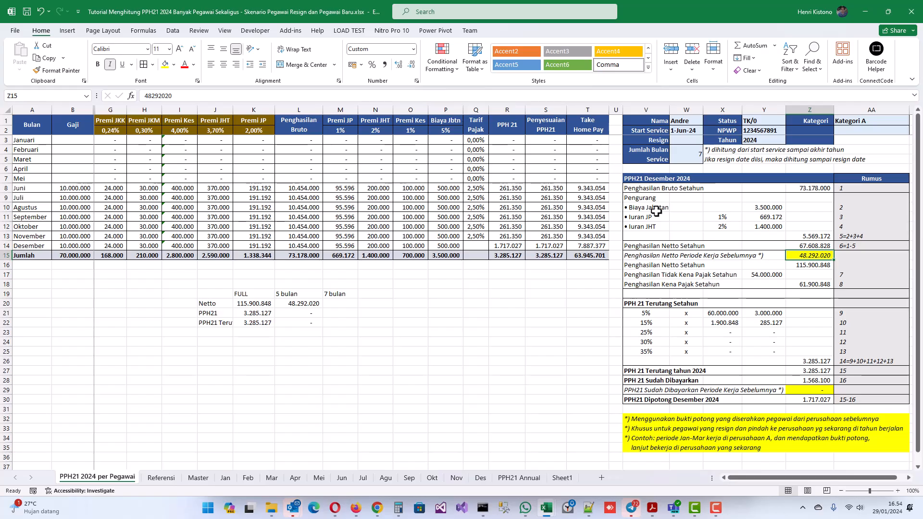
key("Delete")
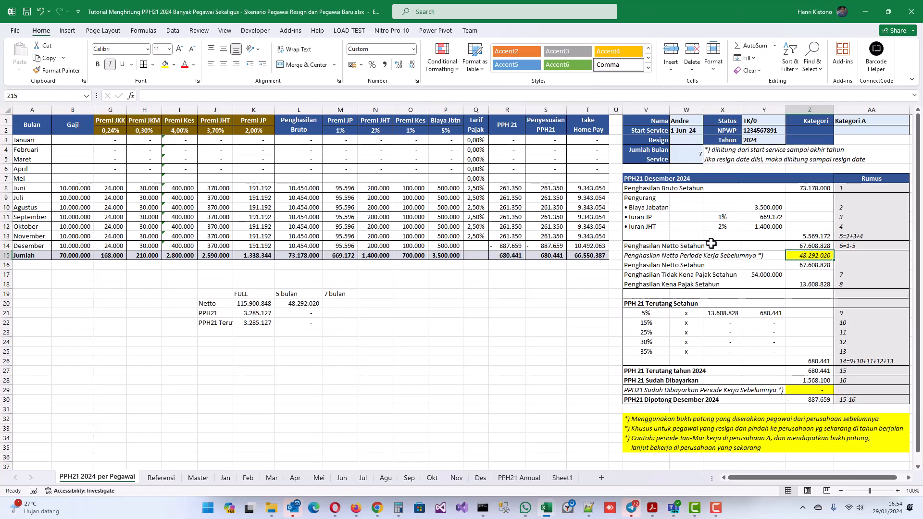
key("ctrl+z")
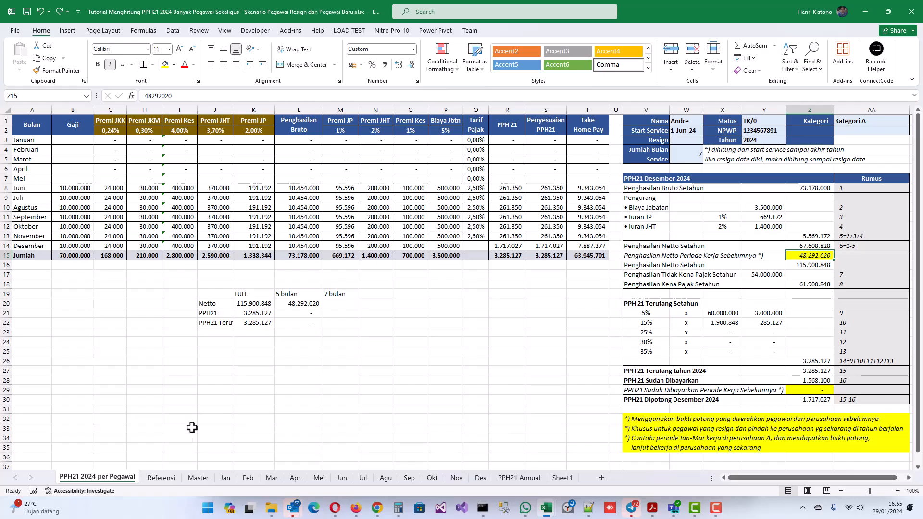
Examine the June new hire's salary and PPH 21 row in the Jan, Feb and Jun payroll sheets.
left_click(227, 481)
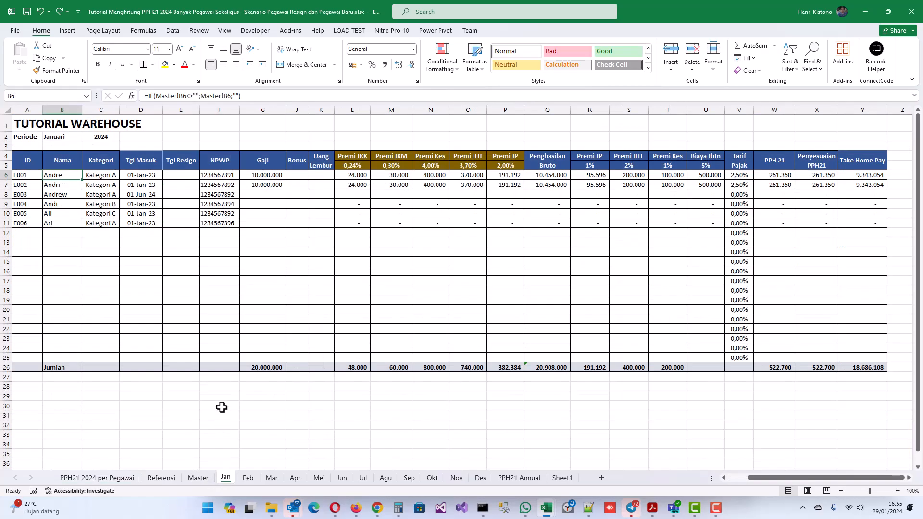
left_click(62, 193)
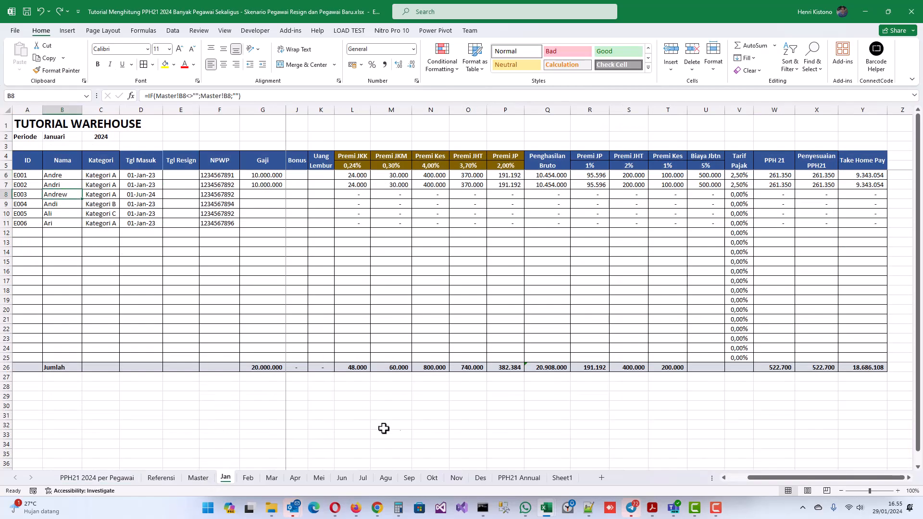
left_click(741, 478)
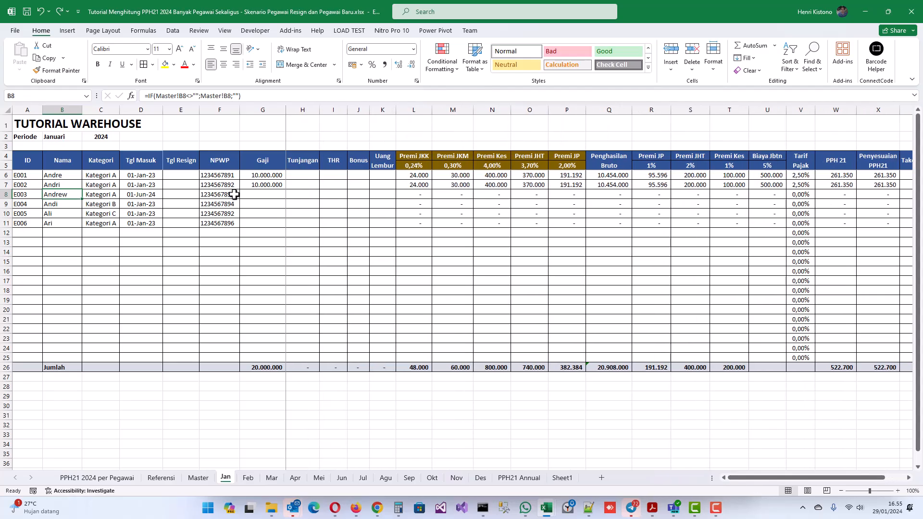
left_click(249, 479)
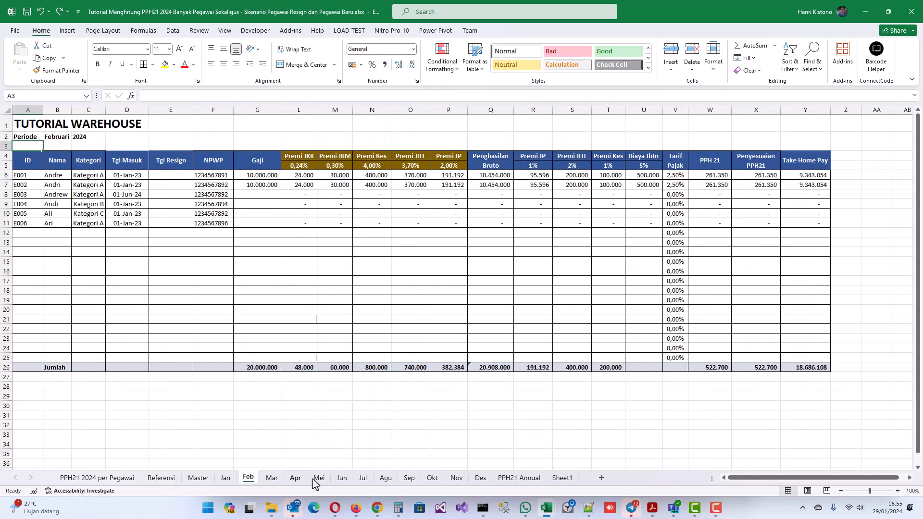
left_click(342, 479)
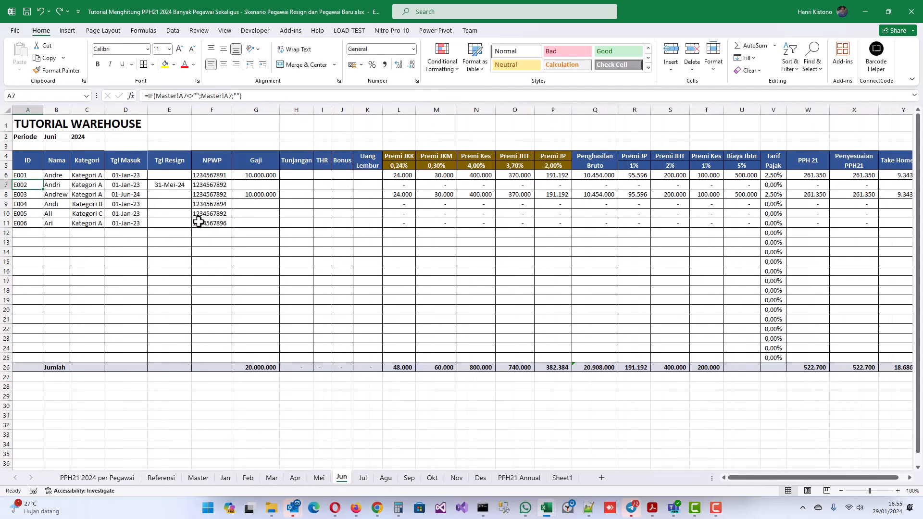
left_click(6, 194)
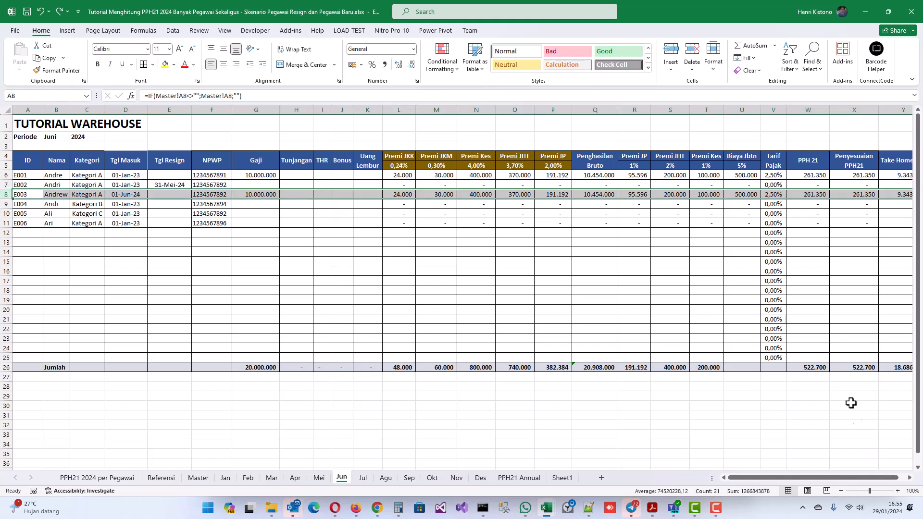
left_click_drag(861, 478, 869, 481)
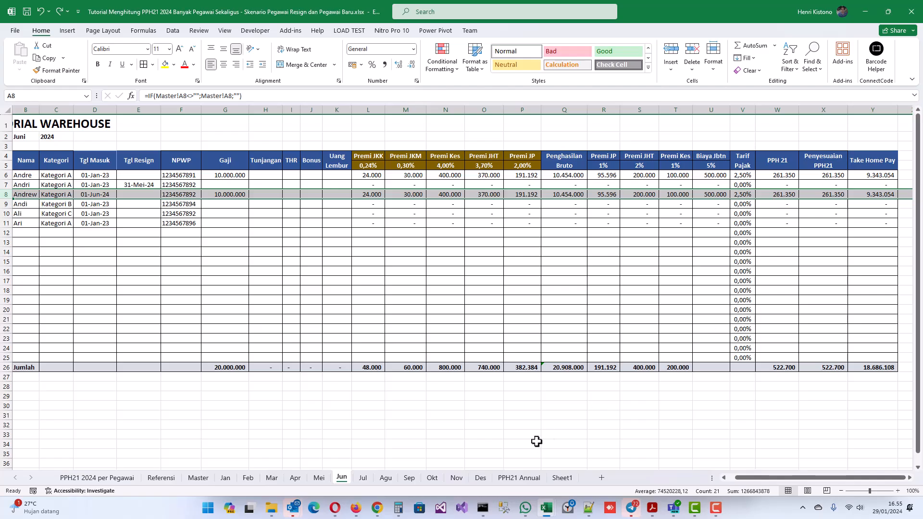
Check the June new hire's row in the Jul and Des sheets, including December's PPH 21 and Penyesuaian PPH21.
left_click(366, 479)
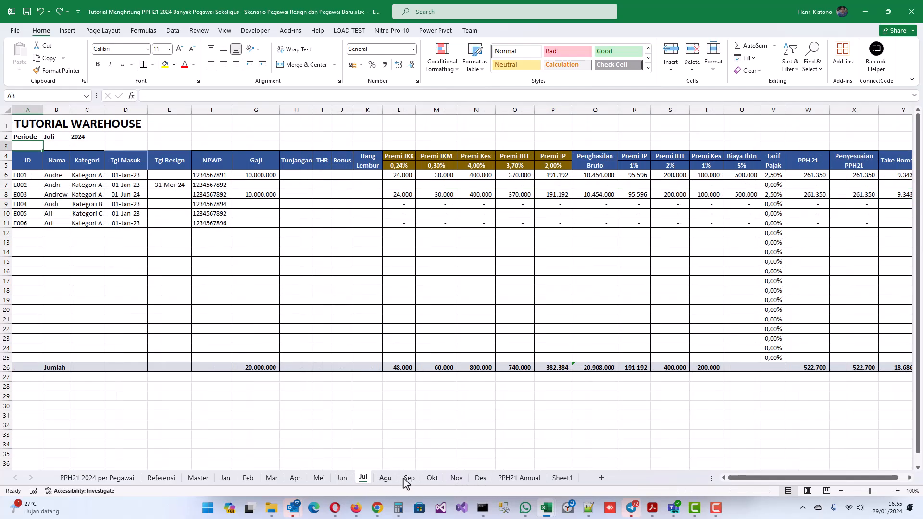
left_click(480, 479)
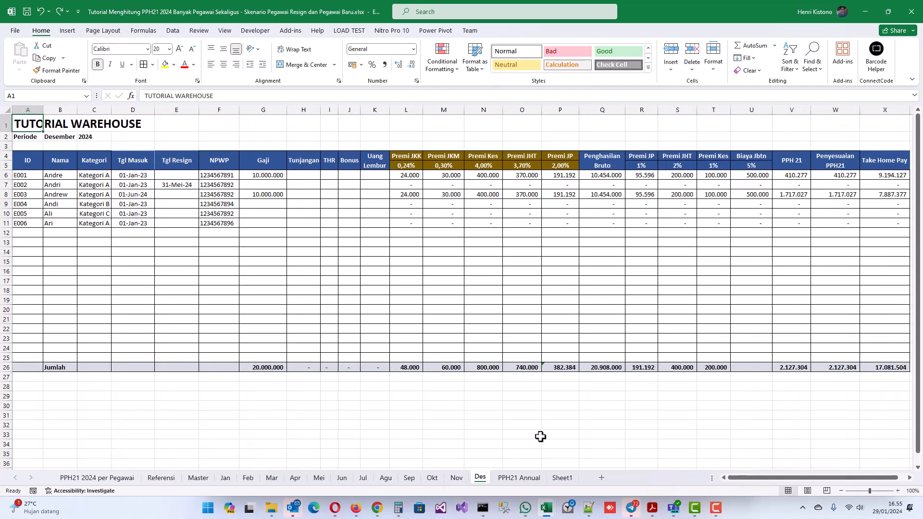
left_click(795, 195)
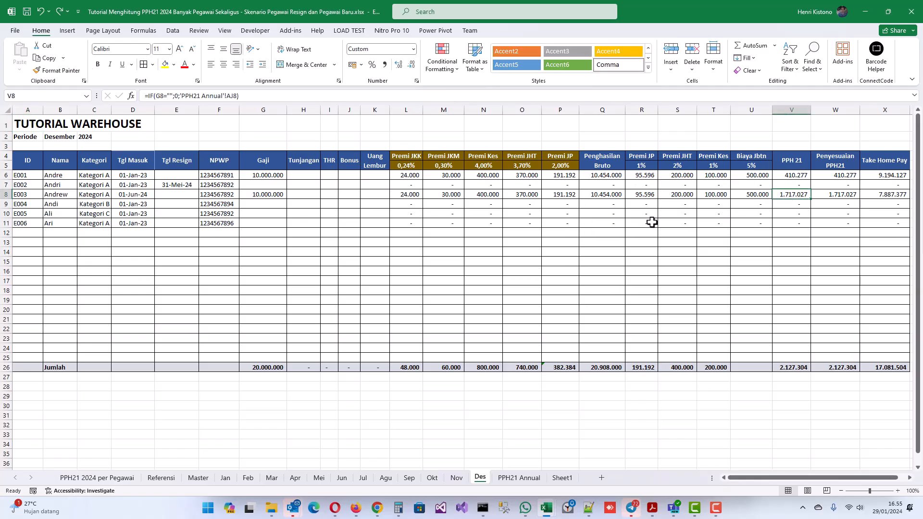
left_click(830, 195)
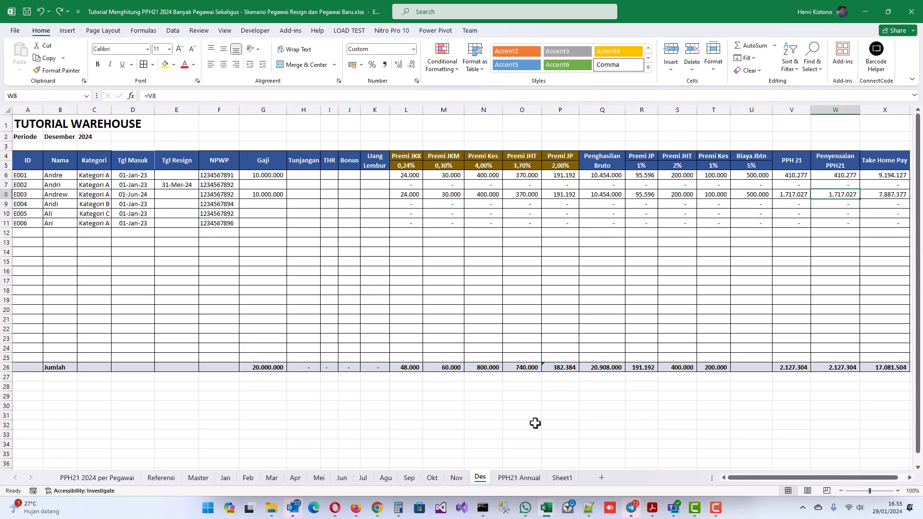
Examine the June new hire's Penghasilan Netto Periode Sebelumnya in the PPH21 Annual sheet.
left_click(519, 478)
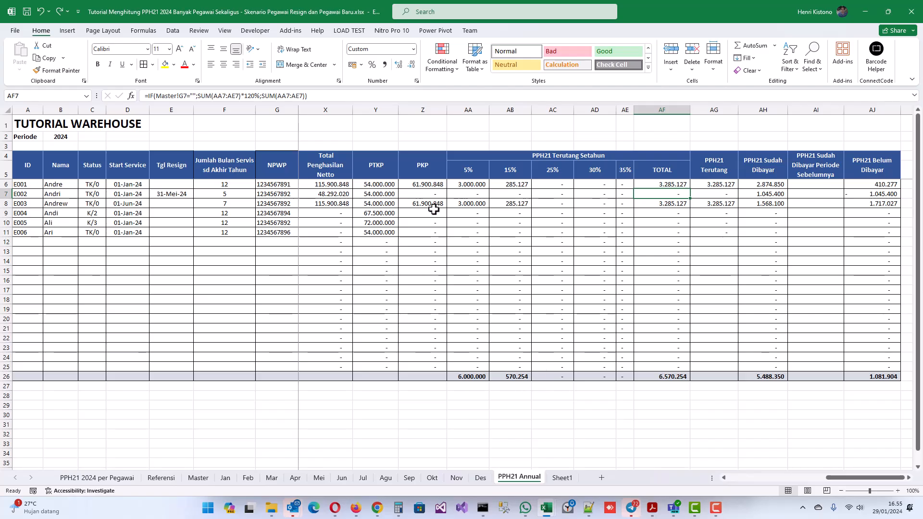
left_click_drag(859, 480, 831, 476)
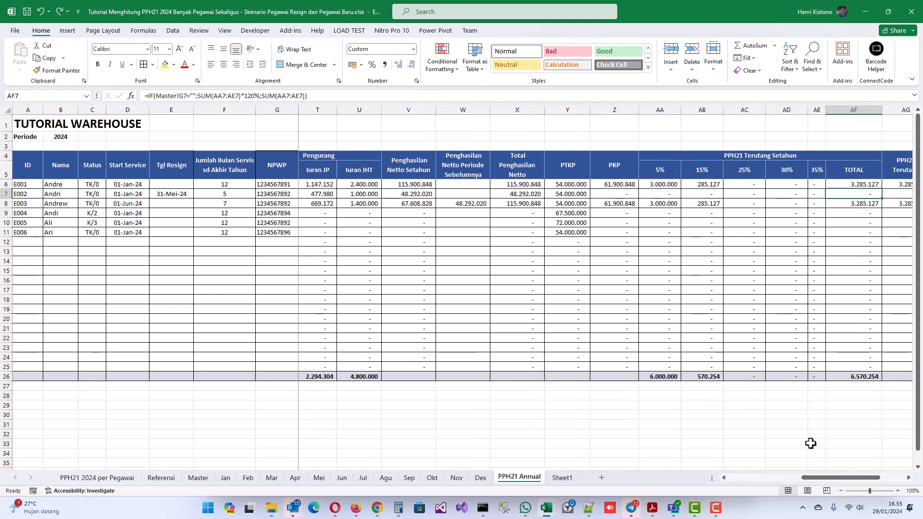
left_click(474, 203)
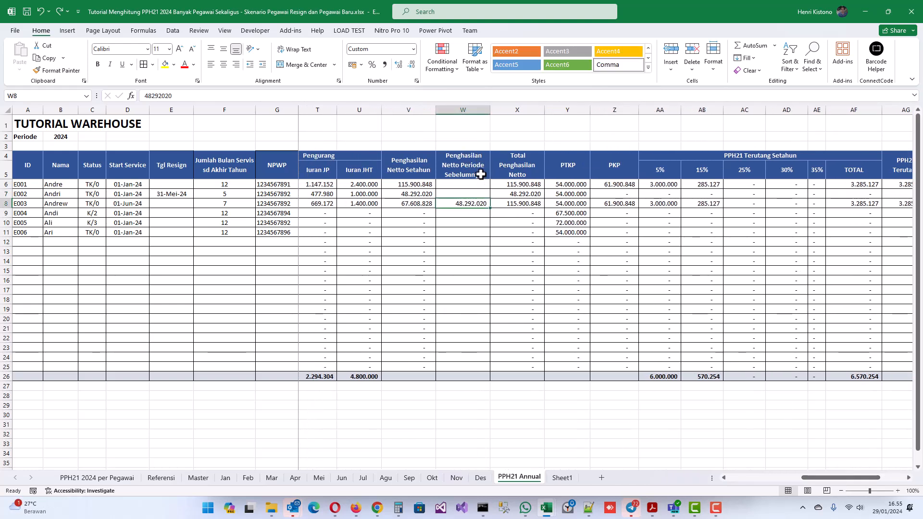
left_click(476, 172)
left_click(470, 204)
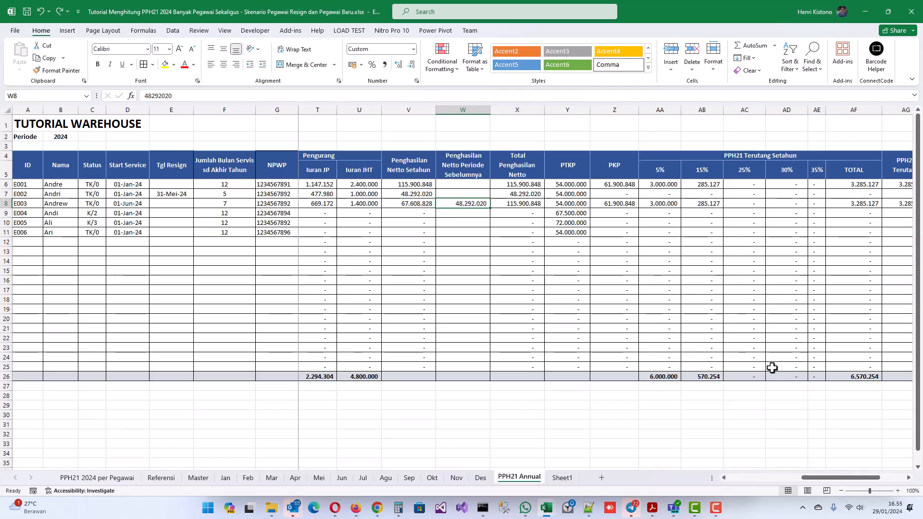
Compare the new hire's annual PPH21 total with the full-year employee's, check the paid and unpaid columns, and return to the PPH21 2024 per Pegawai sheet.
left_click_drag(825, 479, 843, 437)
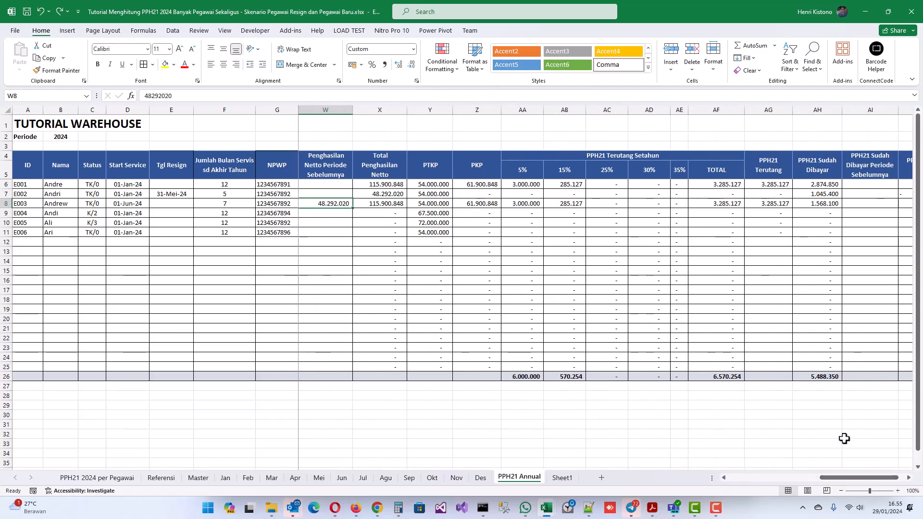
left_click(723, 203)
left_click(728, 184)
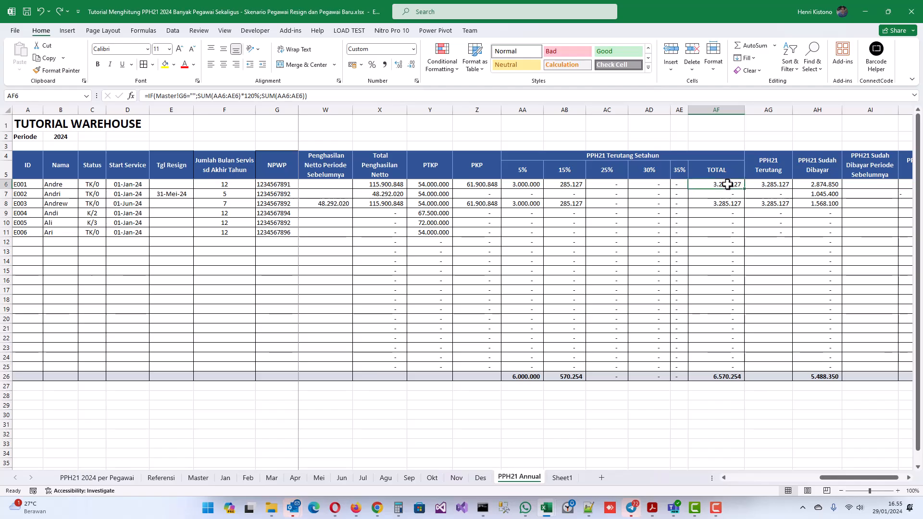
left_click(739, 204)
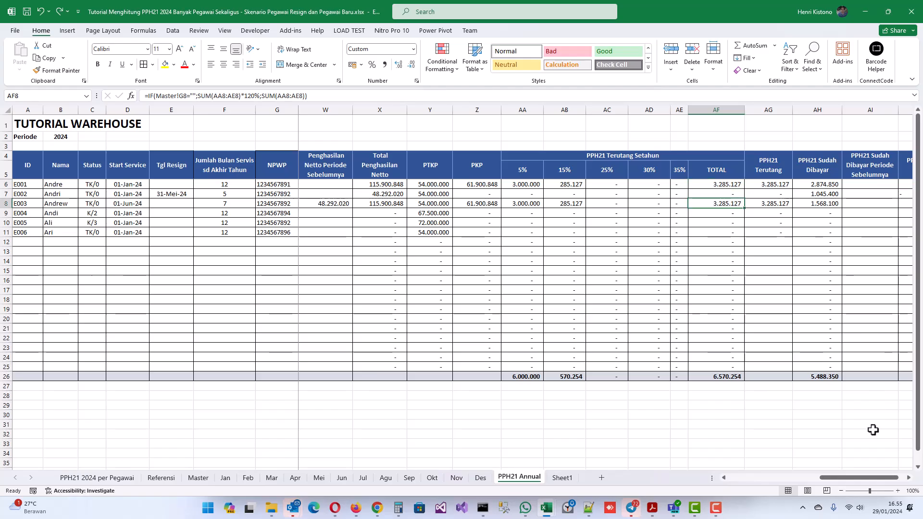
left_click_drag(856, 478, 857, 455)
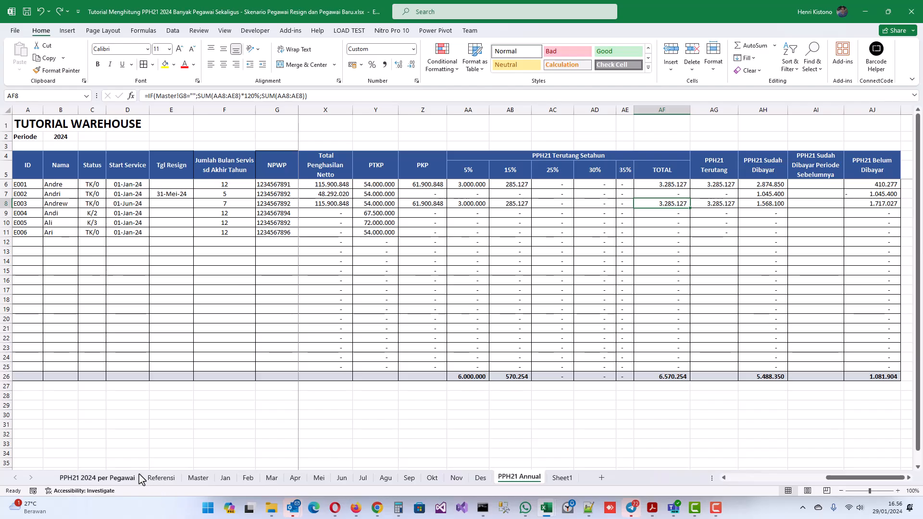
left_click(118, 479)
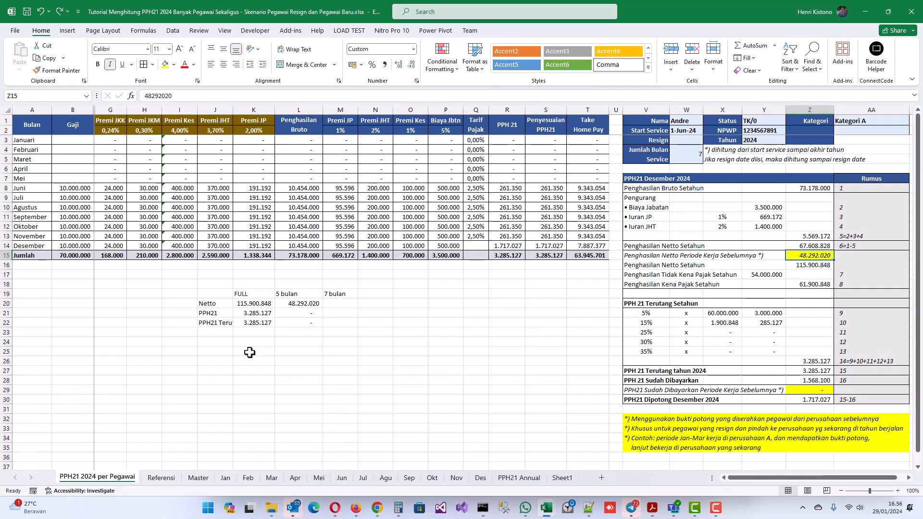